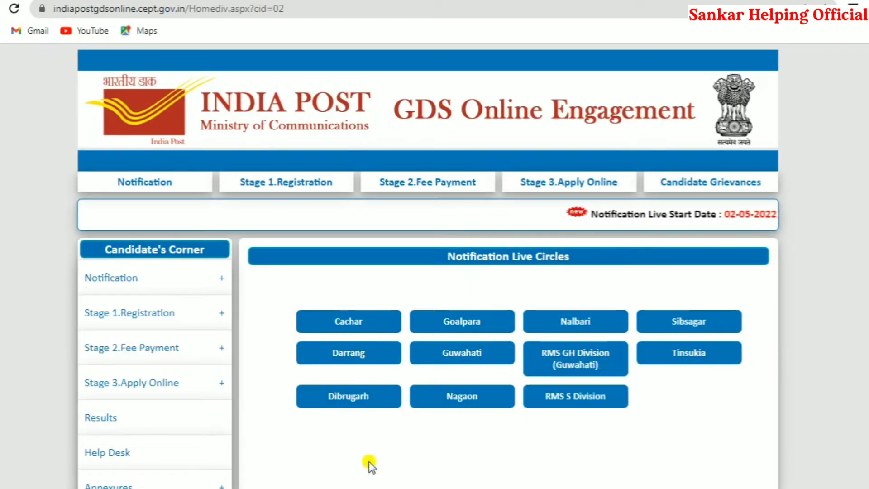
# Check the Nagaon circle's notification dates and view its post office vacancy list.
pyautogui.click(456, 402)
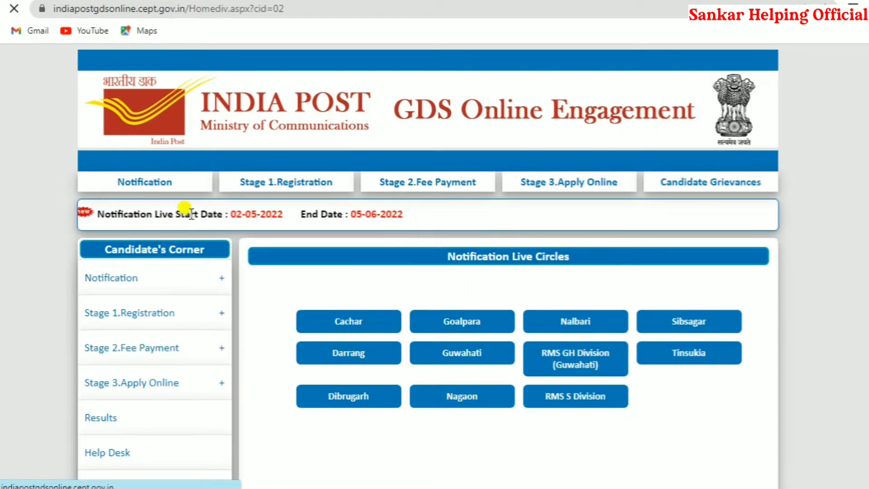
pyautogui.moveTo(190, 209); pyautogui.dragTo(331, 225)
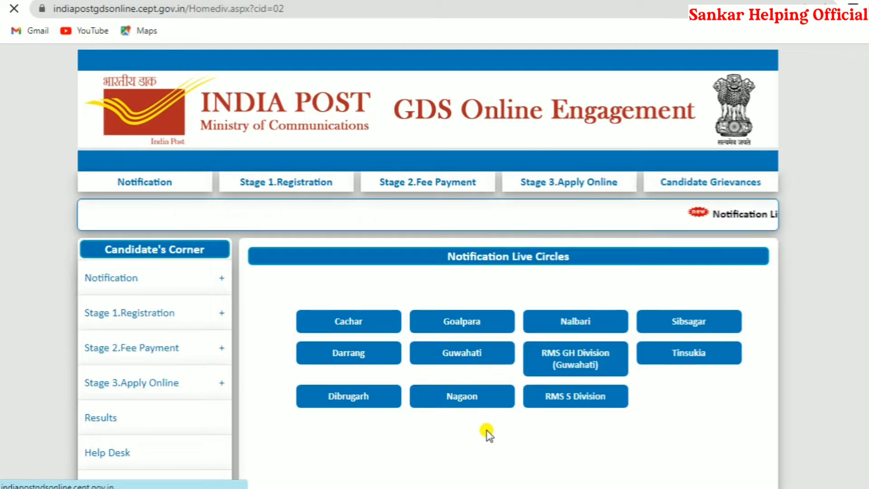
pyautogui.moveTo(471, 401)
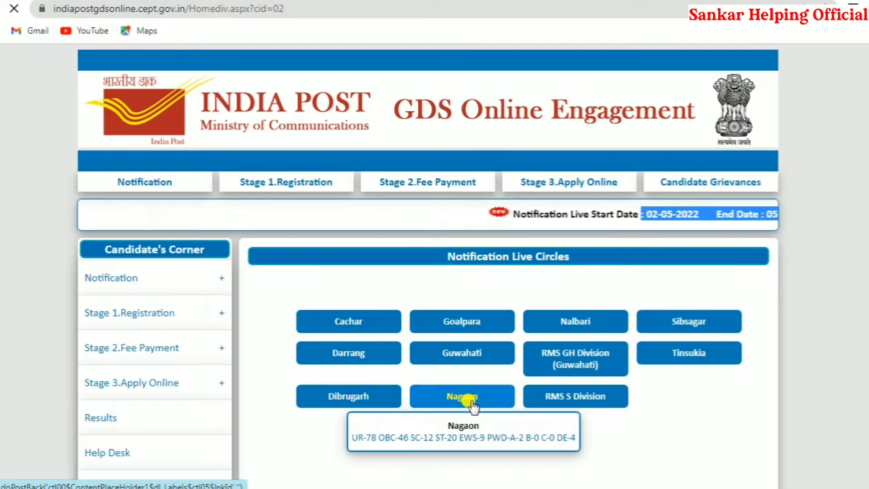
pyautogui.click(471, 398)
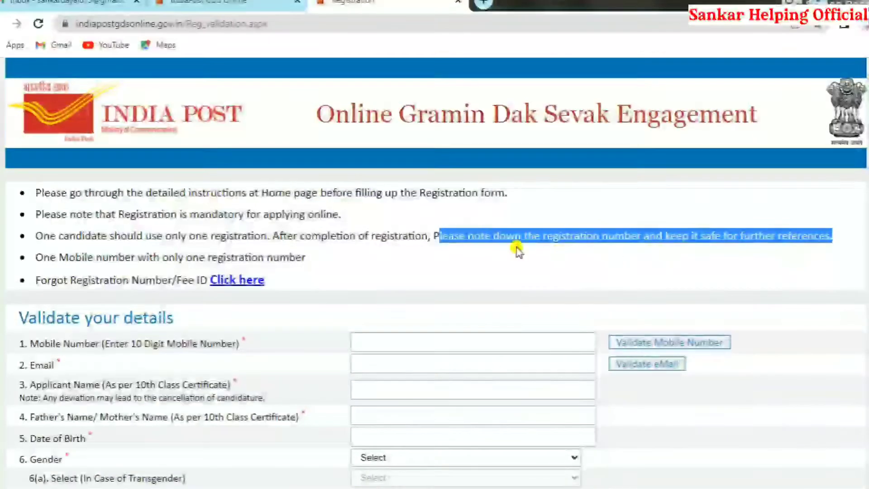
# Enter the candidate's mobile number and verify it with the received OTP.
pyautogui.moveTo(36, 258); pyautogui.dragTo(319, 259)
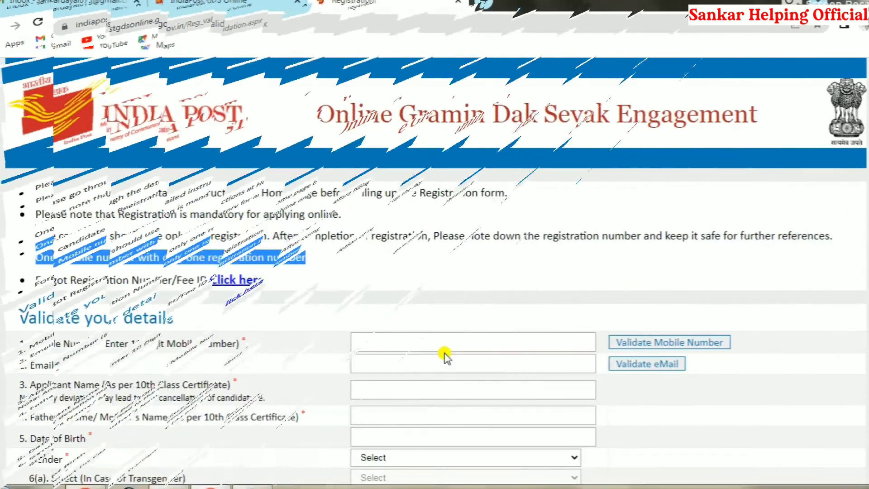
pyautogui.click(433, 341)
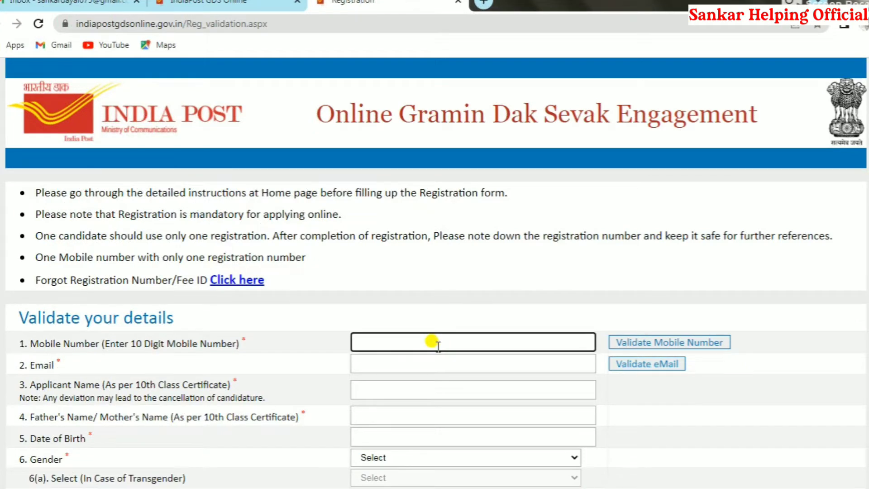
pyautogui.click(680, 341)
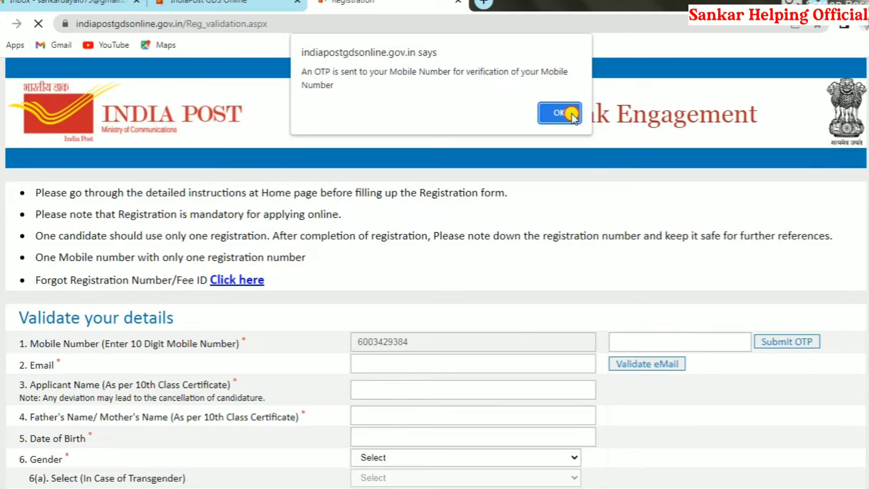
pyautogui.click(552, 112)
pyautogui.click(620, 342)
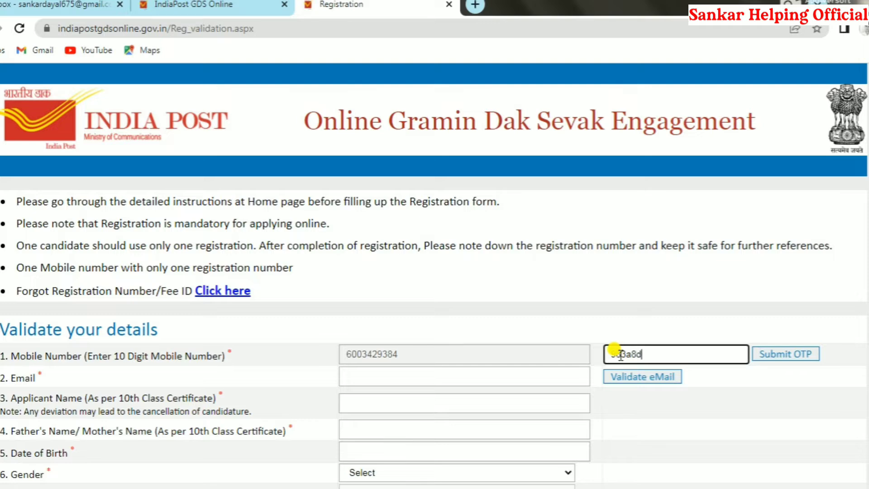
pyautogui.click(779, 356)
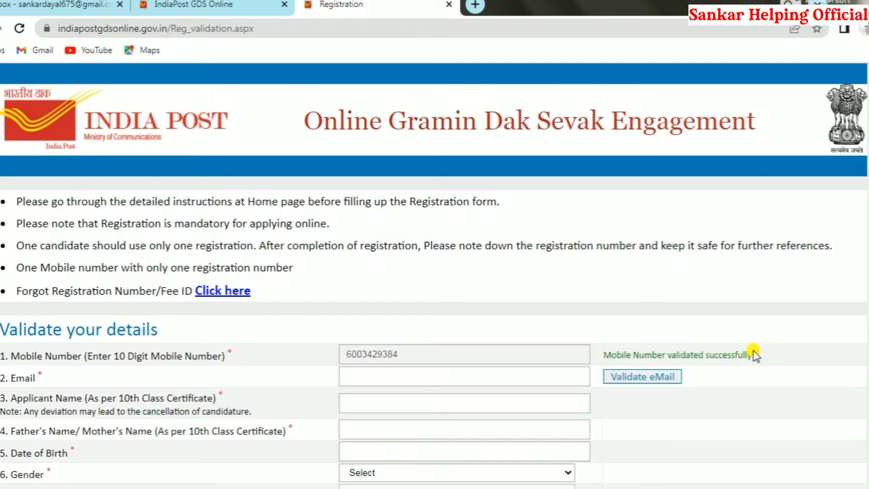
pyautogui.click(483, 376)
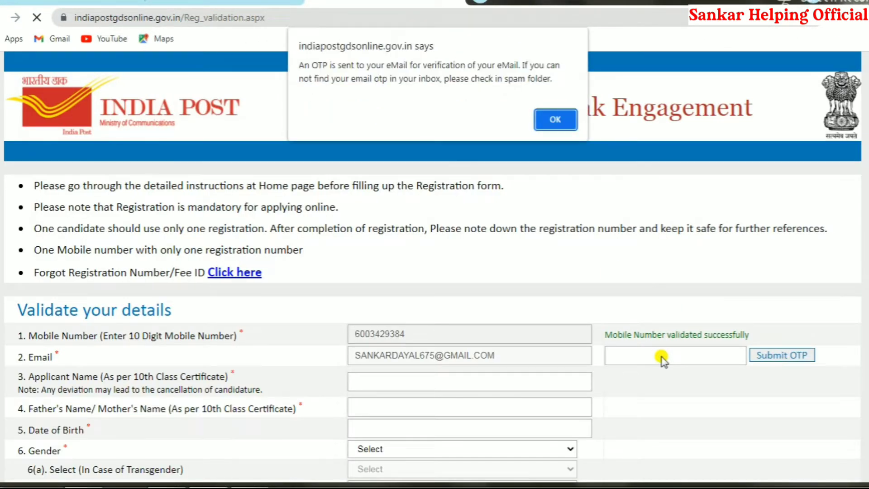
# Dismiss the e-mail OTP notice and switch to the Gmail inbox tab.
pyautogui.click(556, 116)
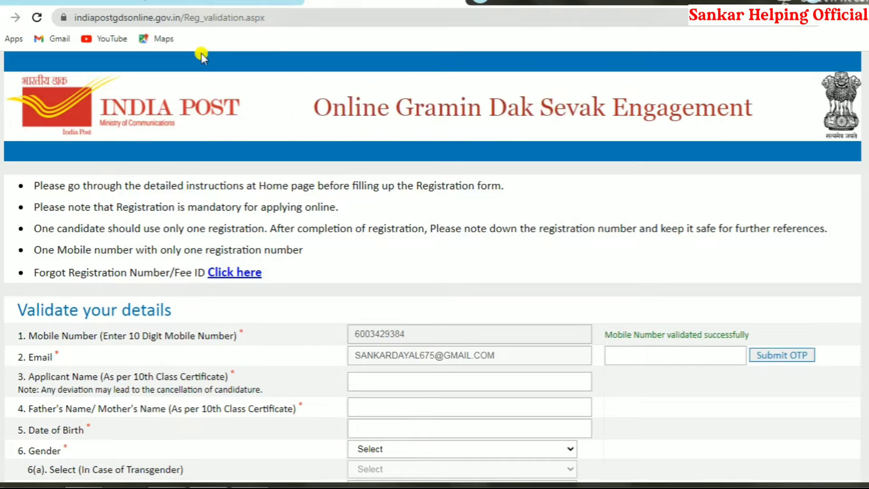
pyautogui.click(64, 1)
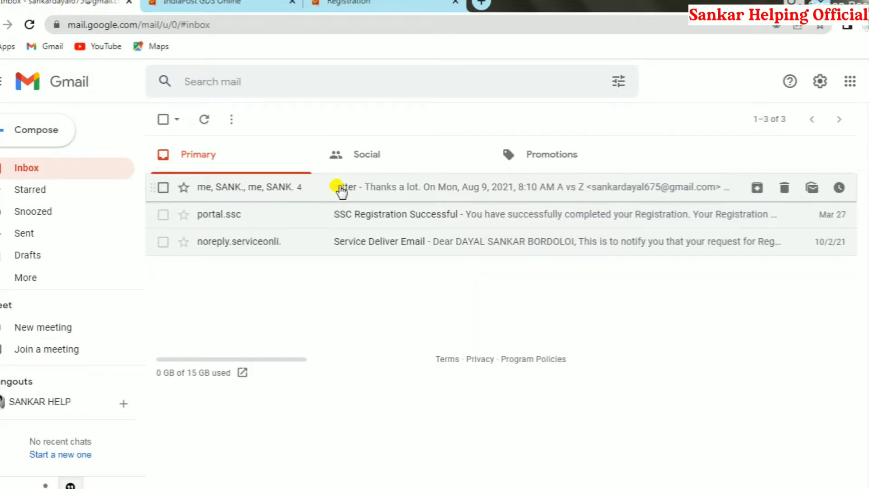
# Search Gmail's Primary and Social tabs for the OTP mail, deleting the ICICI Pru ad.
pyautogui.click(370, 154)
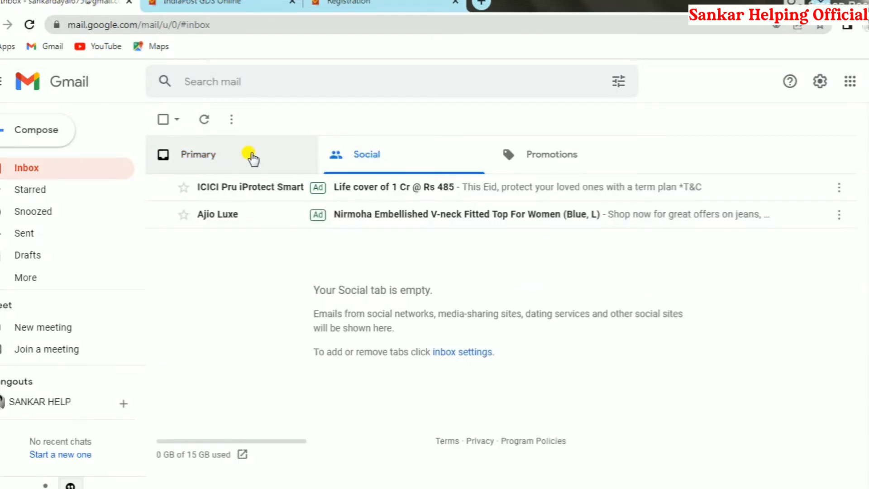
pyautogui.click(252, 157)
pyautogui.click(335, 155)
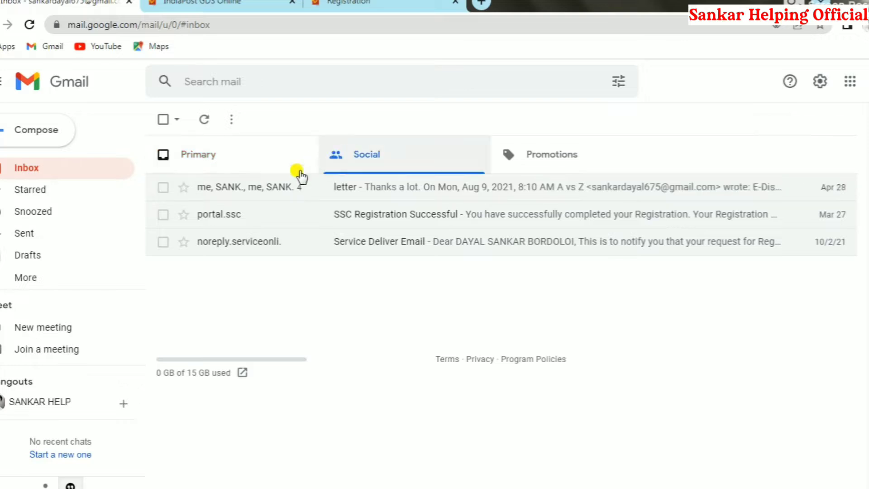
pyautogui.click(249, 190)
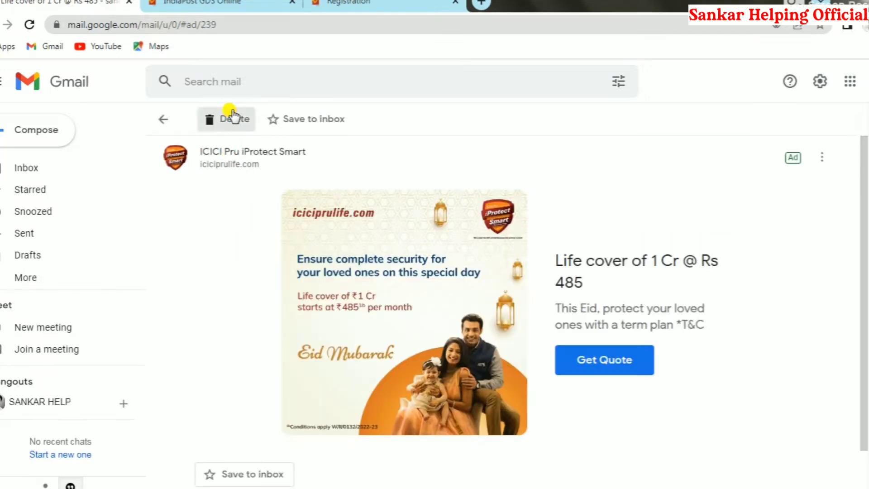
pyautogui.click(233, 119)
pyautogui.click(241, 189)
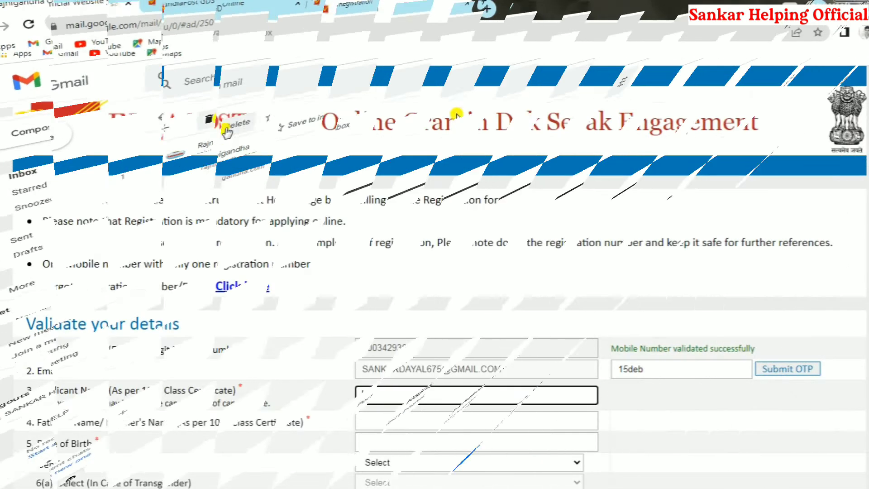
# Submit the e-mail OTP, then fill in the applicant's name and father's name.
pyautogui.click(629, 365)
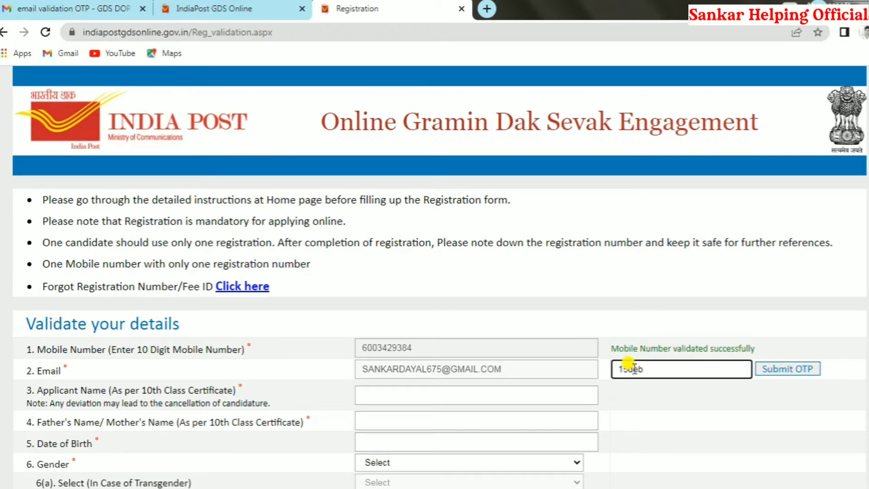
pyautogui.click(797, 366)
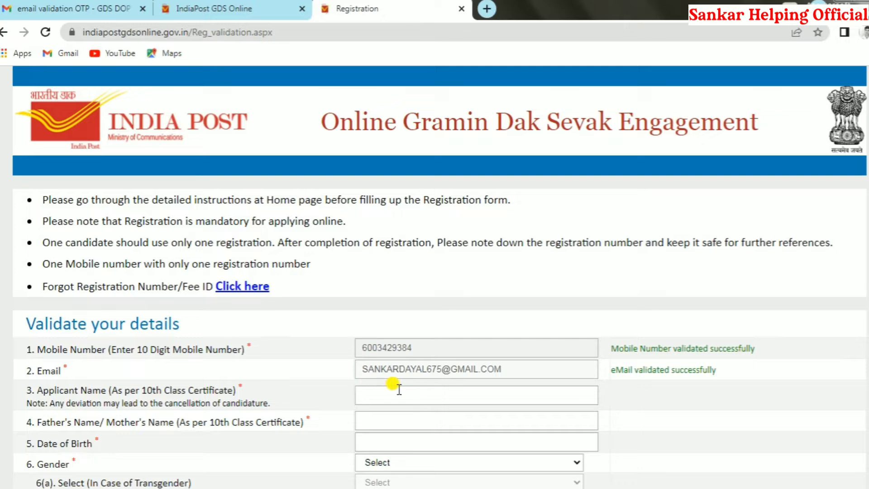
pyautogui.click(399, 390)
pyautogui.scroll(-3, 680, 244)
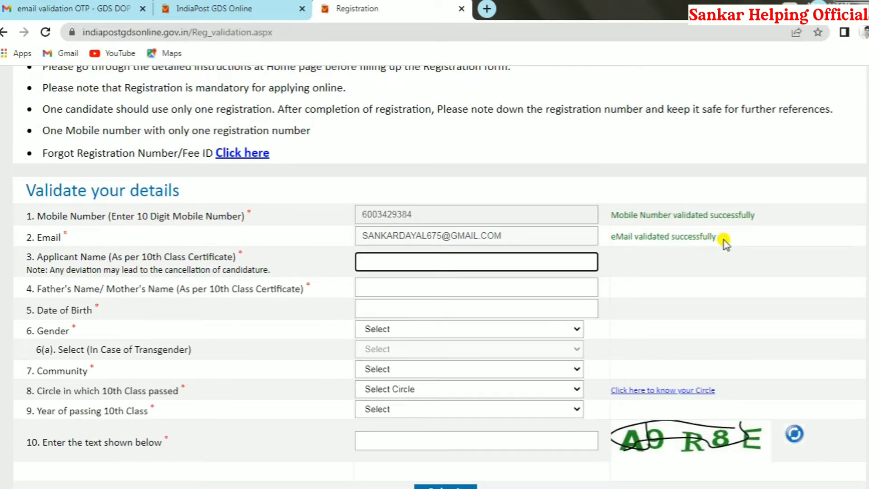
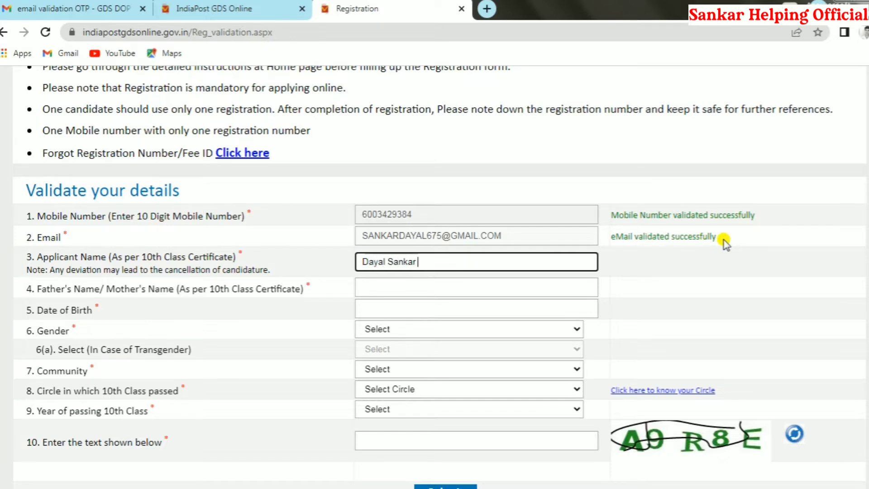
pyautogui.click(382, 286)
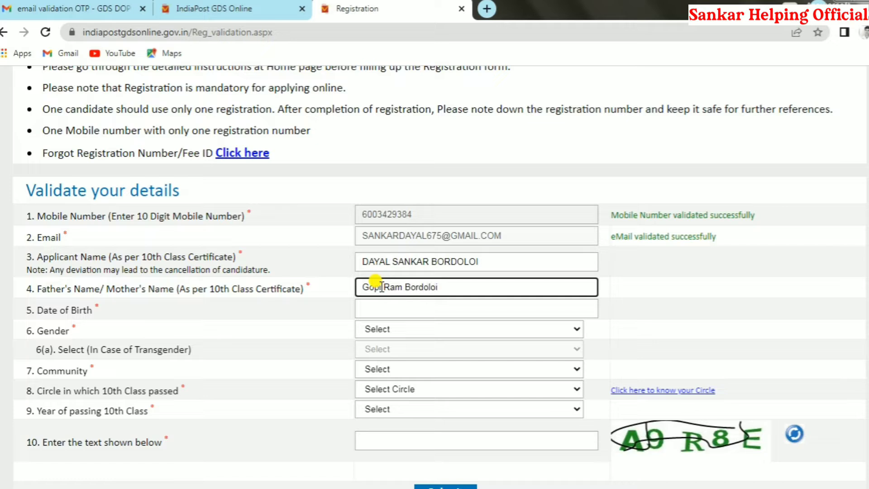
pyautogui.click(368, 308)
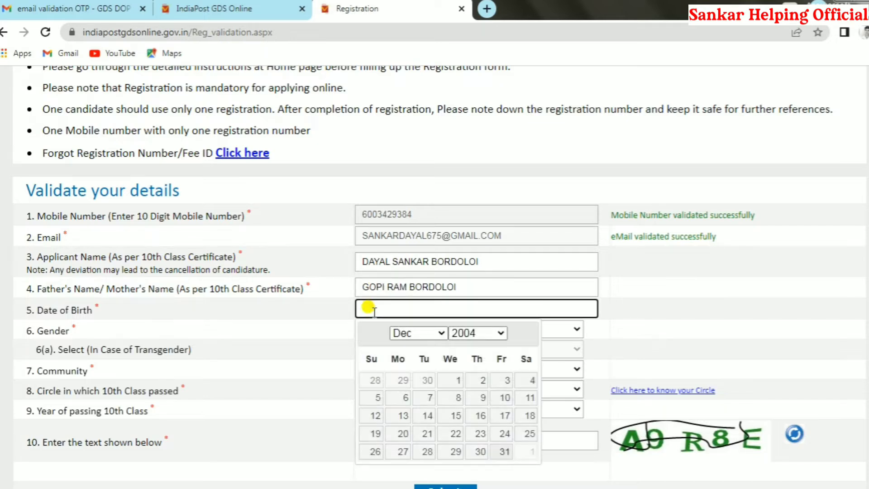
pyautogui.click(498, 335)
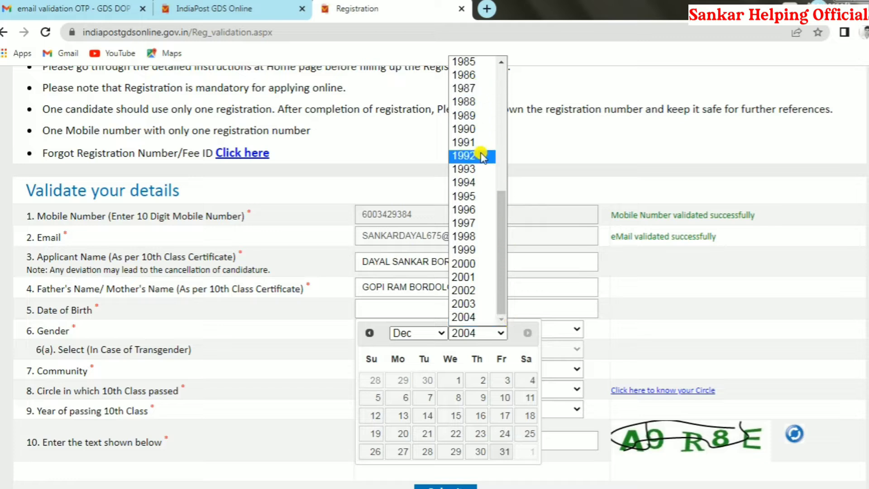
pyautogui.click(485, 236)
pyautogui.click(438, 335)
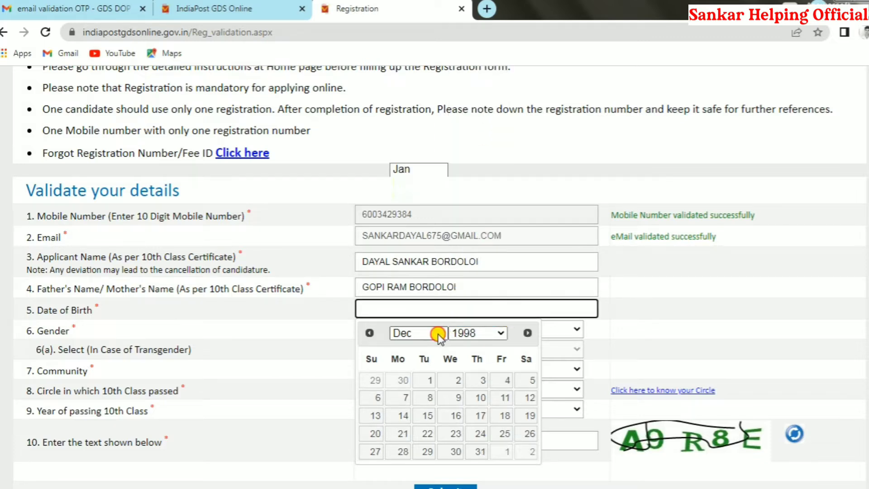
pyautogui.click(414, 183)
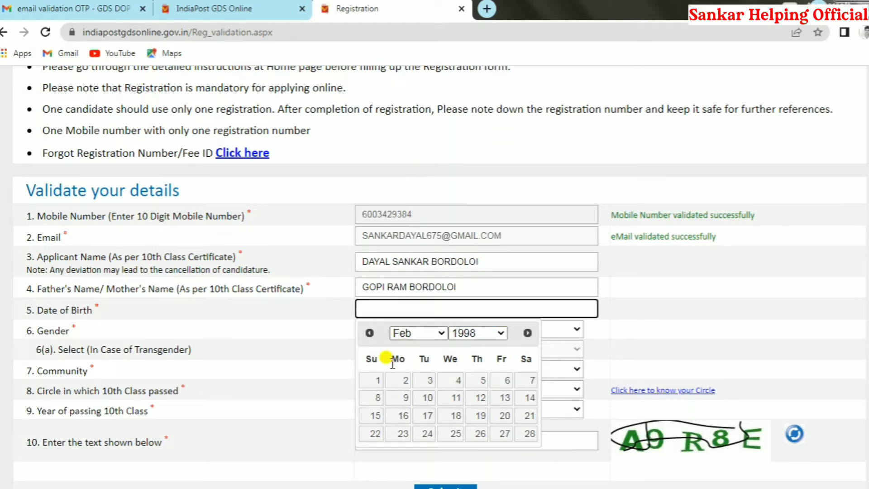
pyautogui.click(378, 379)
# Set gender to Male and community to ST.
pyautogui.scroll(-2, 722, 263)
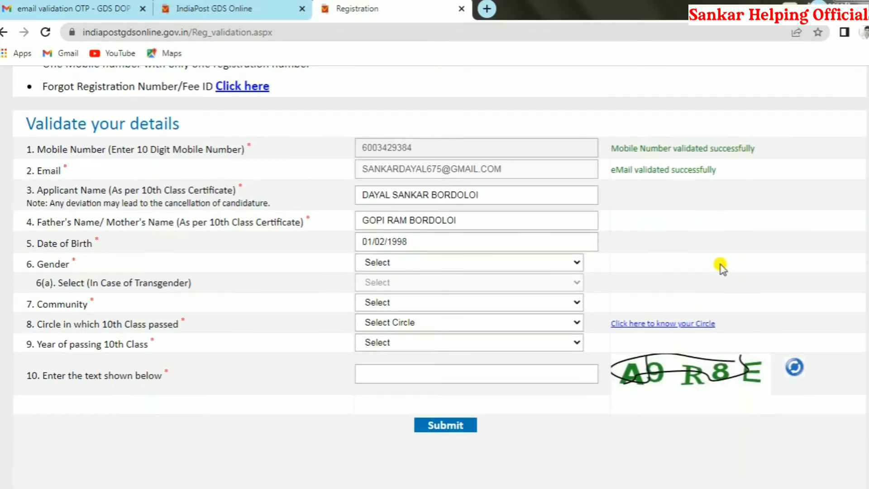
pyautogui.scroll(-2, 722, 267)
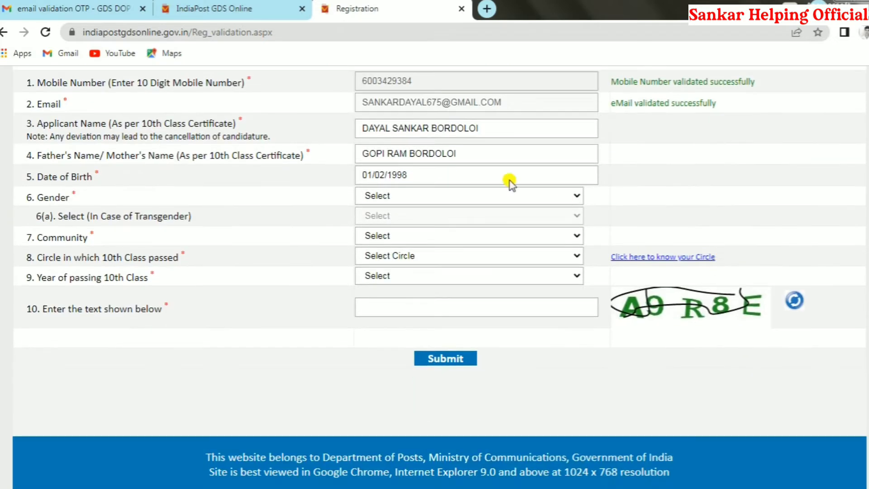
pyautogui.click(390, 195)
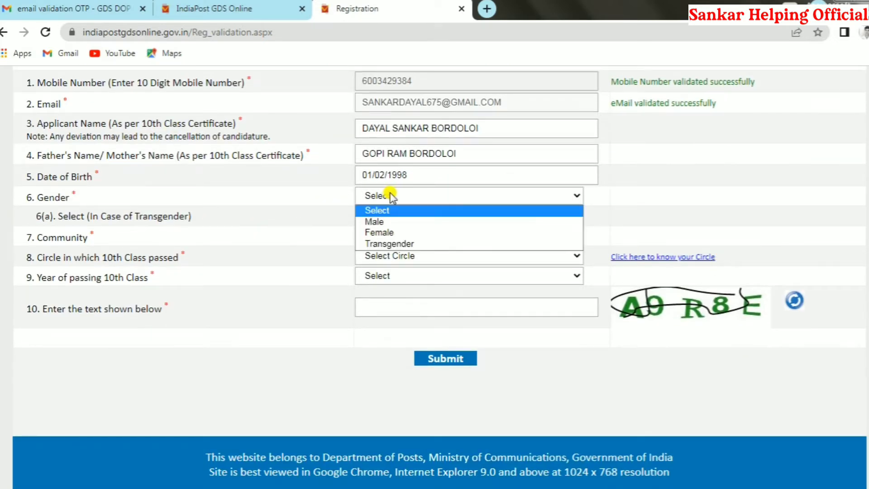
pyautogui.click(381, 224)
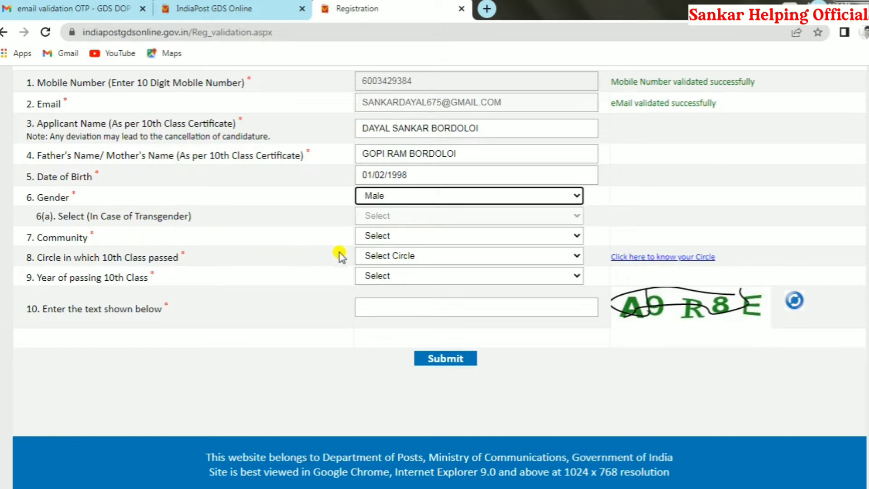
pyautogui.click(395, 238)
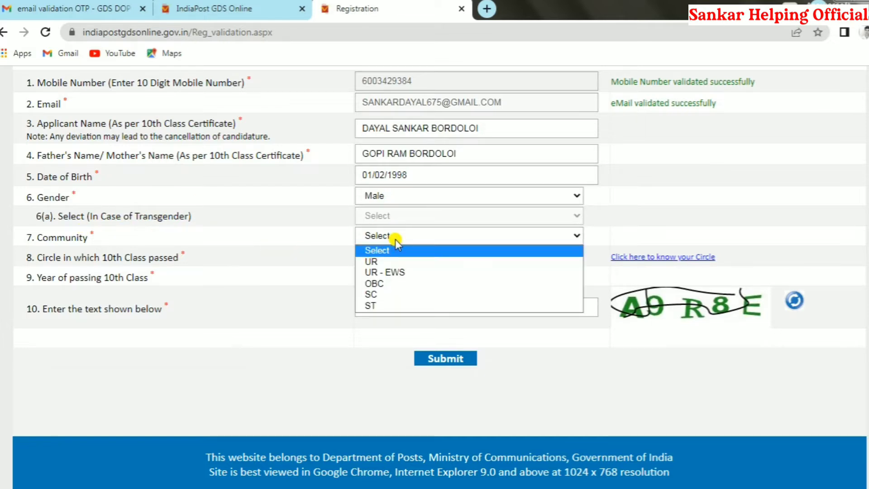
pyautogui.click(387, 304)
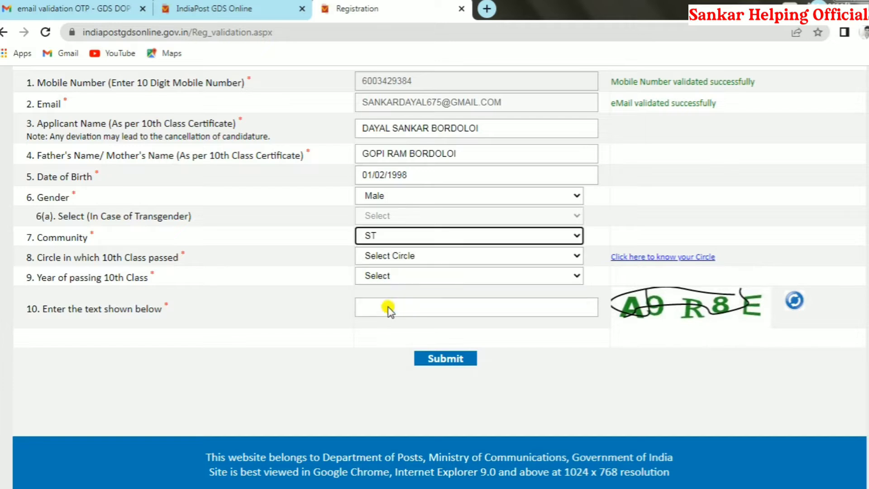
# Choose Assam as the 10th-class circle, 2014 as passing year, and enter the captcha.
pyautogui.click(384, 257)
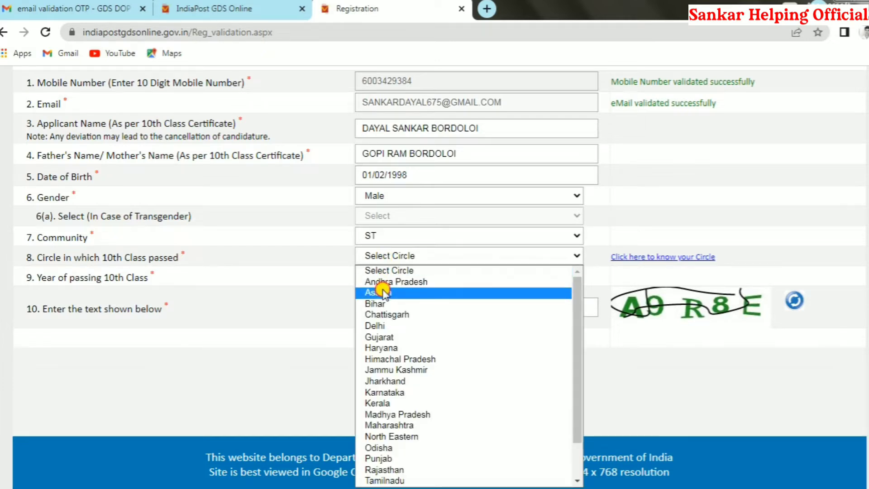
pyautogui.click(385, 292)
pyautogui.click(386, 271)
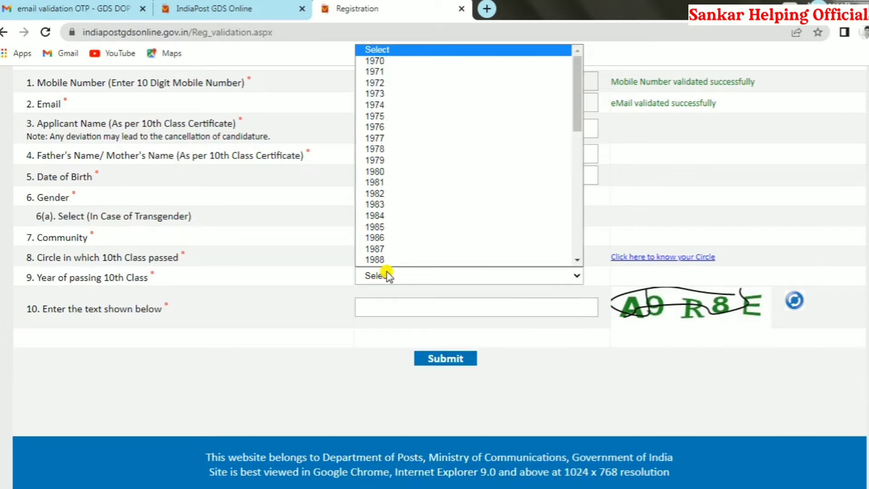
pyautogui.scroll(-8, 416, 134)
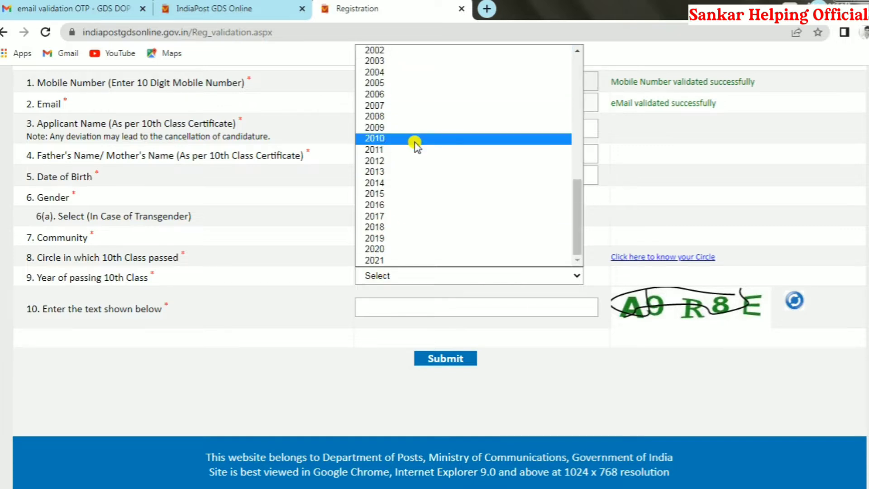
pyautogui.click(386, 183)
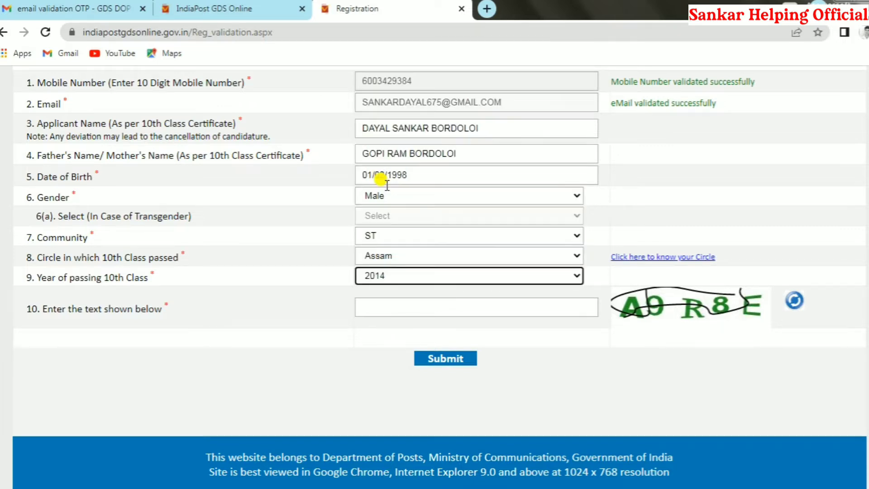
pyautogui.scroll(-1, 354, 296)
pyautogui.click(422, 288)
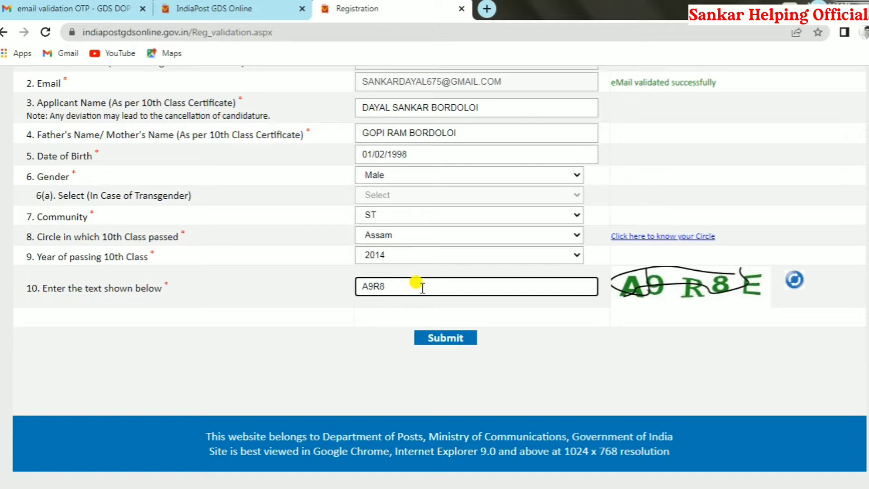
pyautogui.scroll(3, 471, 335)
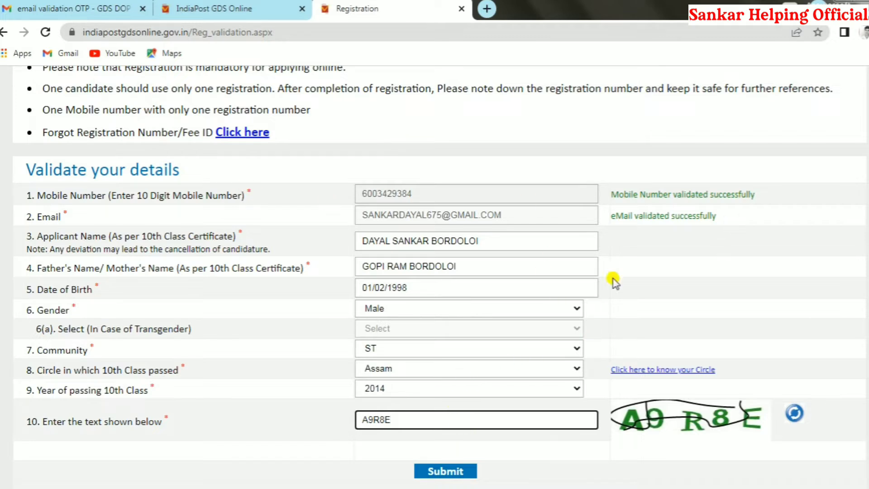
# Submit stage one, then enter the Aadhaar number and answer No to disability and employment.
pyautogui.click(444, 471)
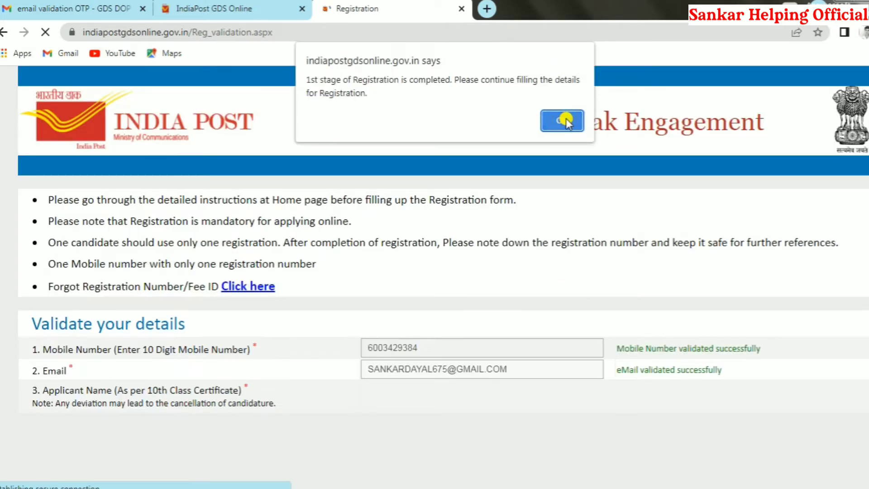
pyautogui.click(563, 121)
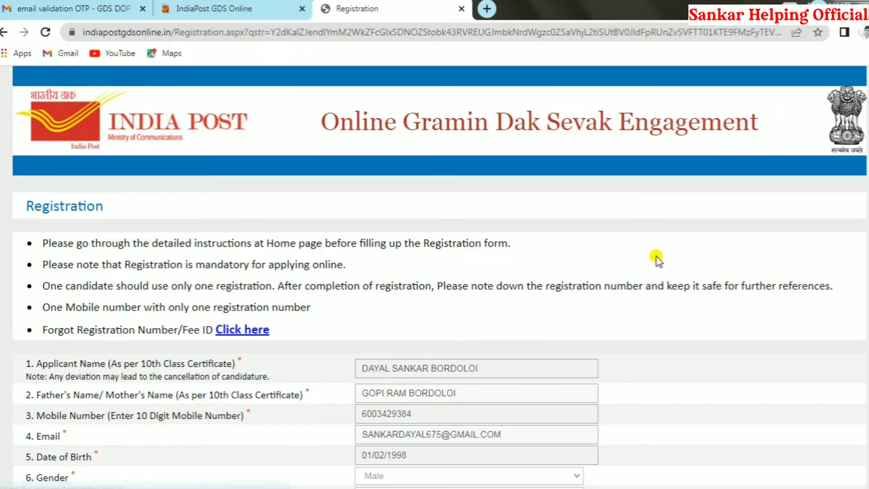
pyautogui.scroll(-10, 657, 259)
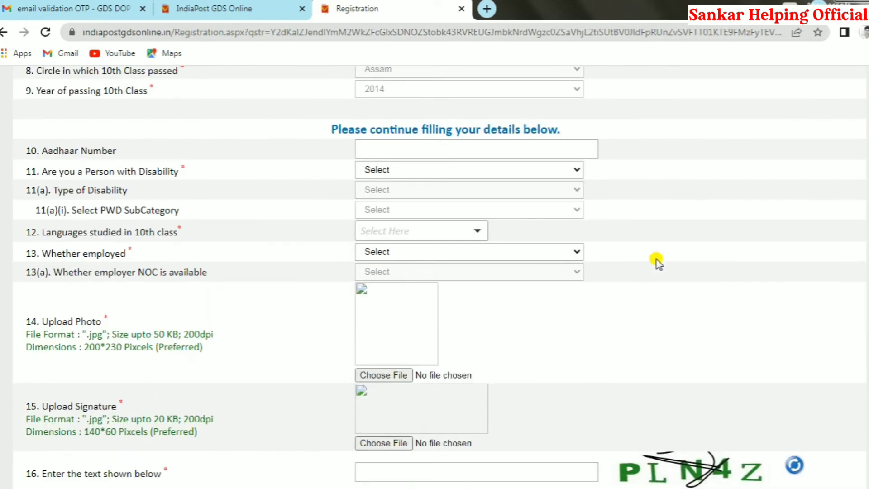
pyautogui.click(408, 146)
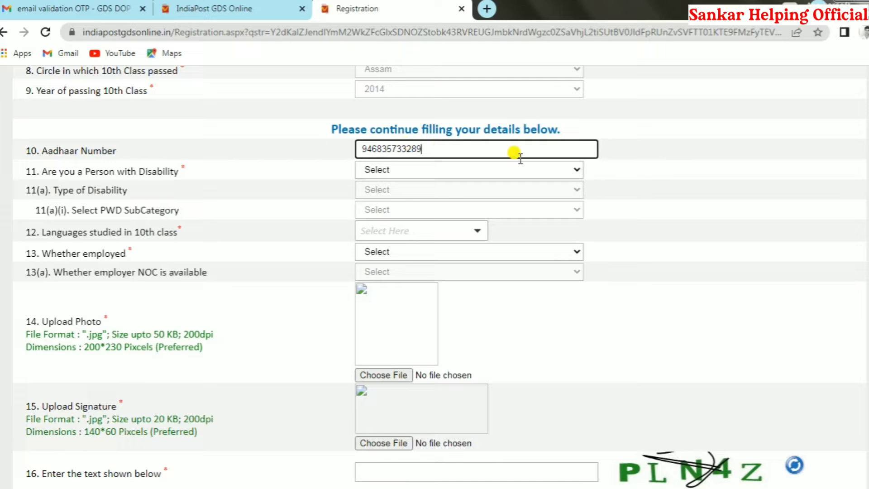
pyautogui.click(402, 174)
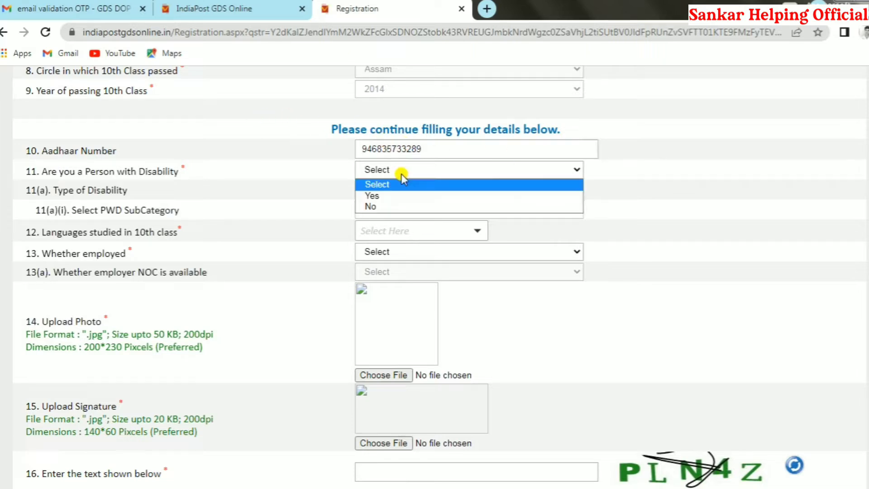
pyautogui.click(395, 206)
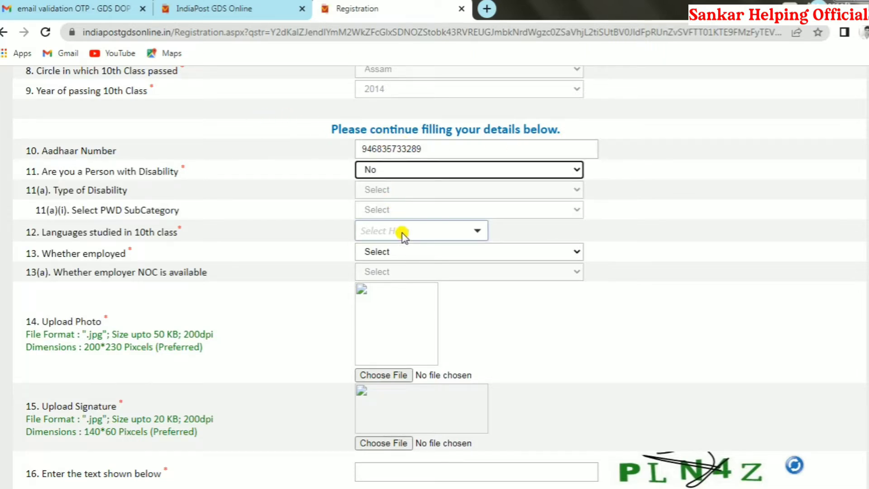
pyautogui.click(404, 253)
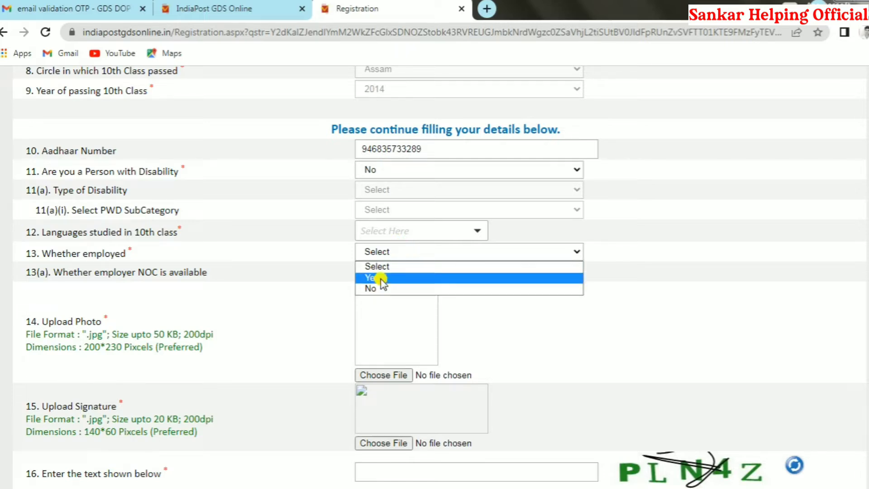
pyautogui.click(390, 290)
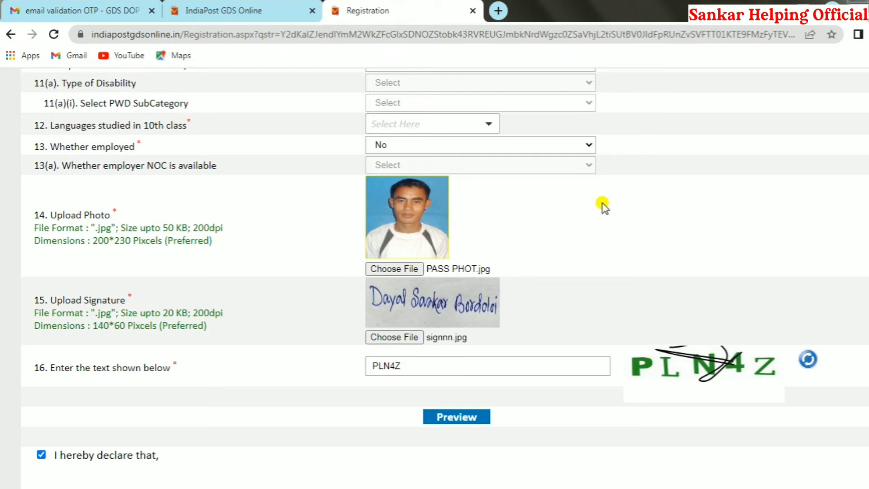
# Tick Assamese/Asomiya, English and Hindi as 10th-class languages and expand the declarations.
pyautogui.click(486, 123)
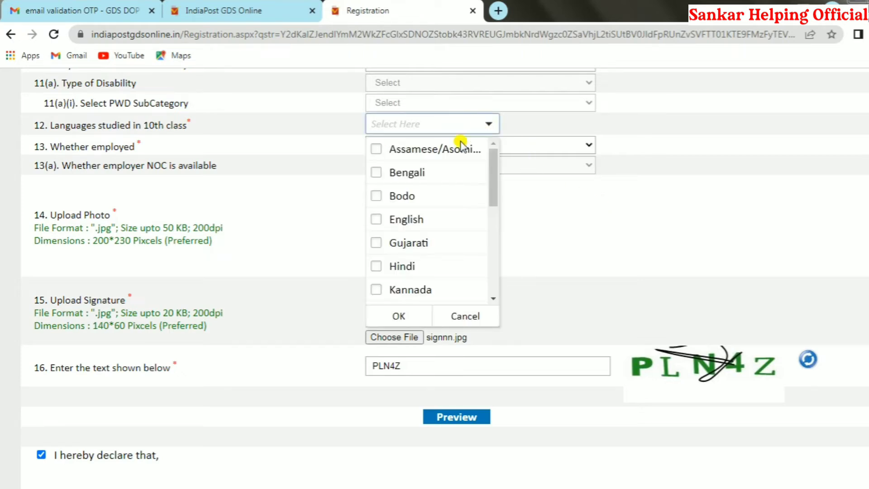
pyautogui.click(452, 154)
pyautogui.click(410, 220)
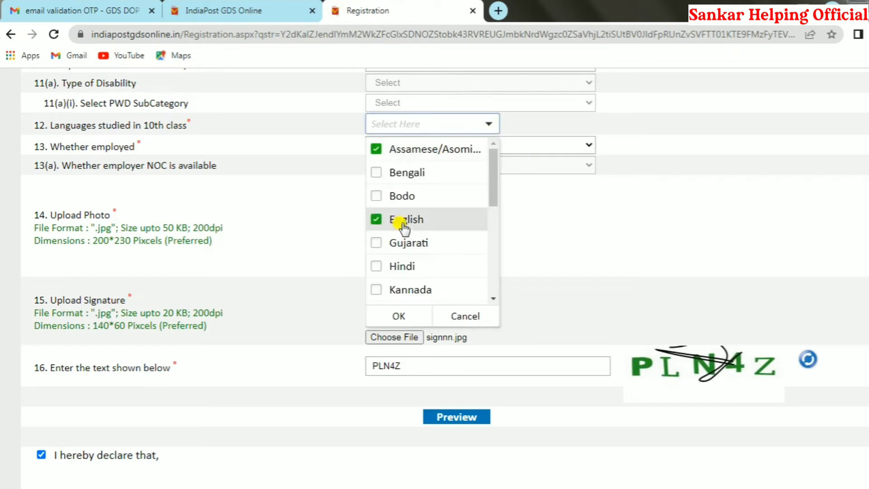
pyautogui.click(385, 266)
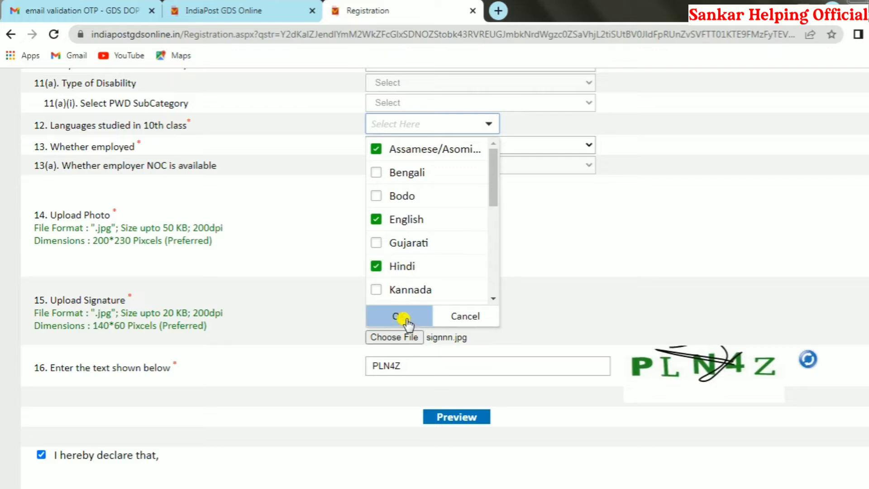
pyautogui.click(380, 316)
pyautogui.click(464, 428)
pyautogui.scroll(-3, 481, 421)
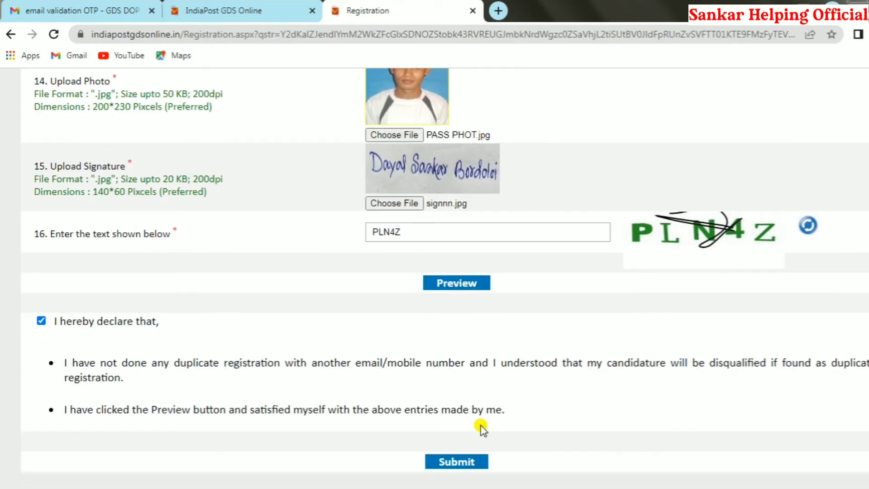
pyautogui.scroll(4, 482, 406)
pyautogui.scroll(-3, 481, 407)
pyautogui.scroll(3, 481, 406)
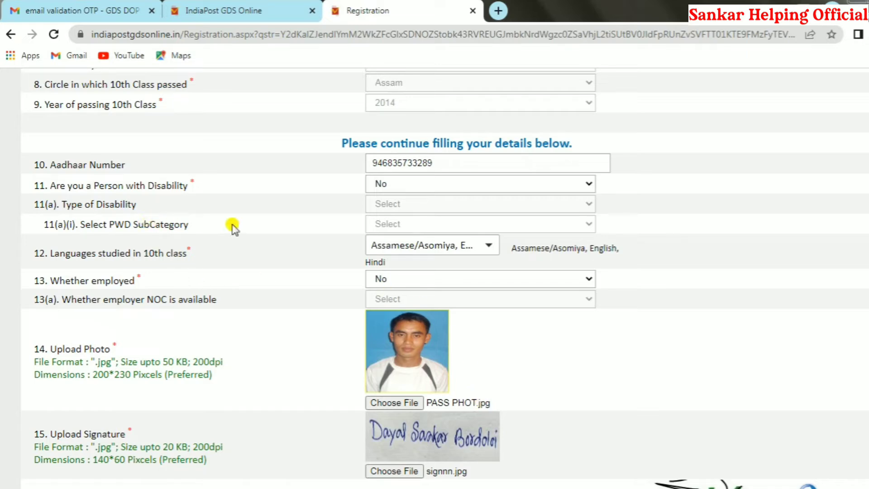
pyautogui.scroll(3, 514, 265)
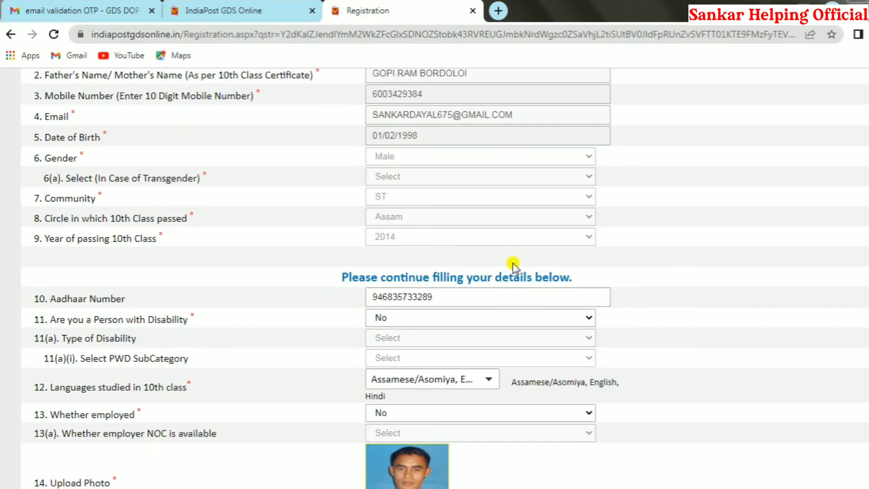
pyautogui.scroll(-6, 514, 264)
# Preview the registration details as the reminder requires, then submit the registration form.
pyautogui.click(462, 456)
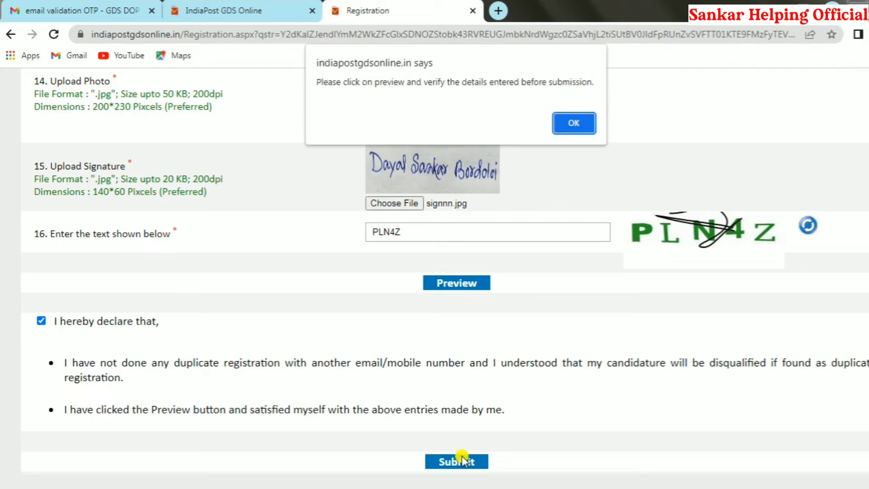
pyautogui.click(563, 130)
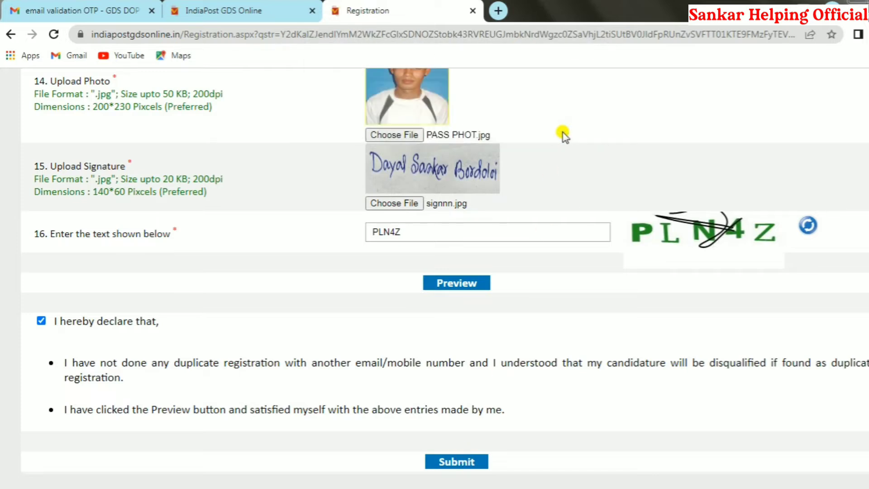
pyautogui.click(455, 462)
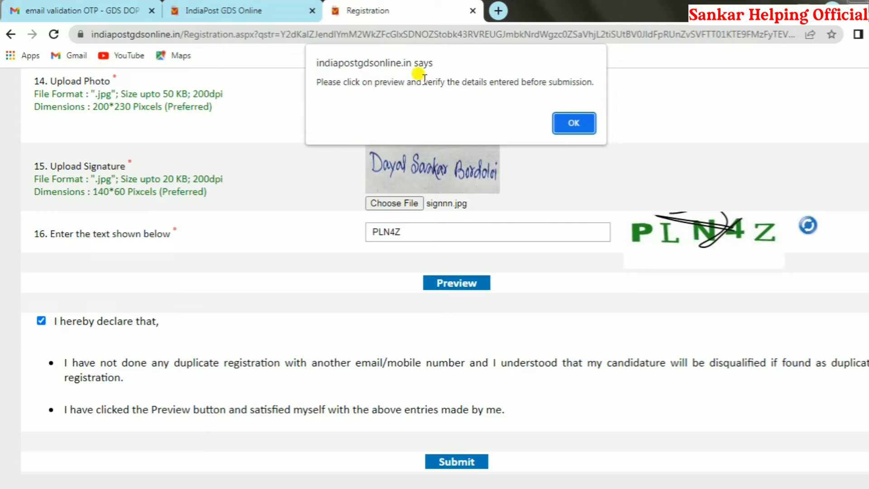
pyautogui.click(570, 123)
pyautogui.click(477, 284)
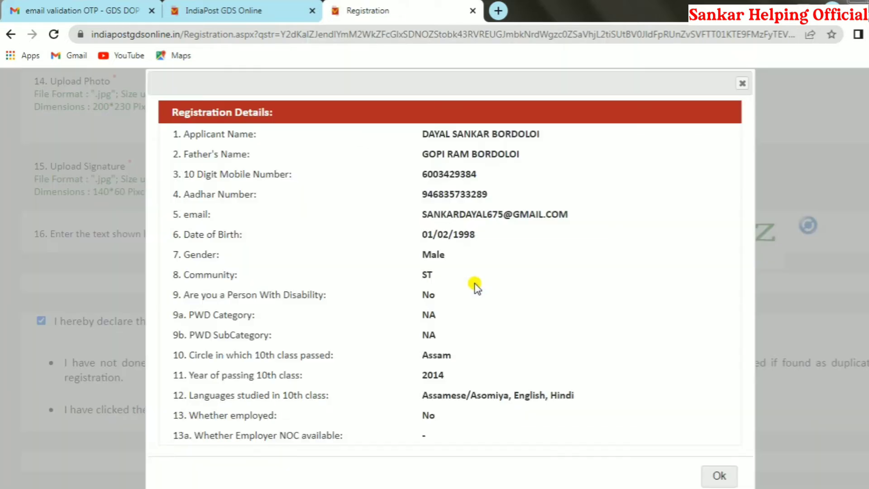
pyautogui.scroll(3, 584, 244)
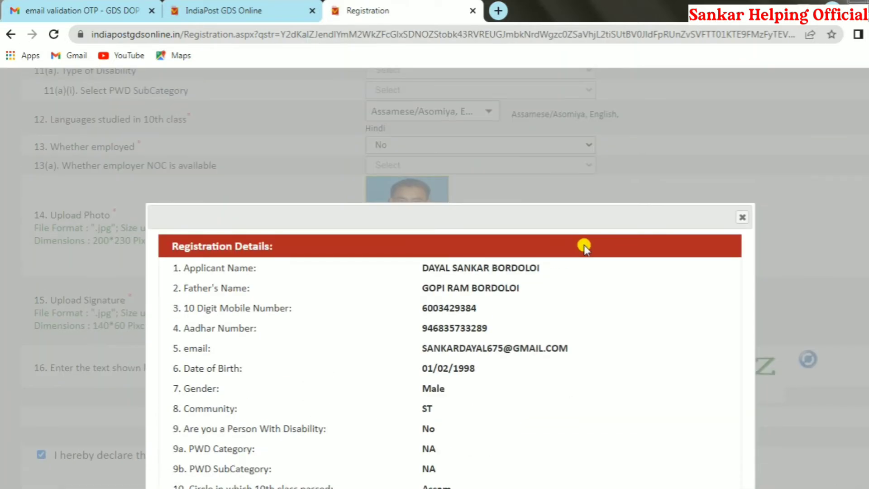
pyautogui.scroll(-3, 584, 246)
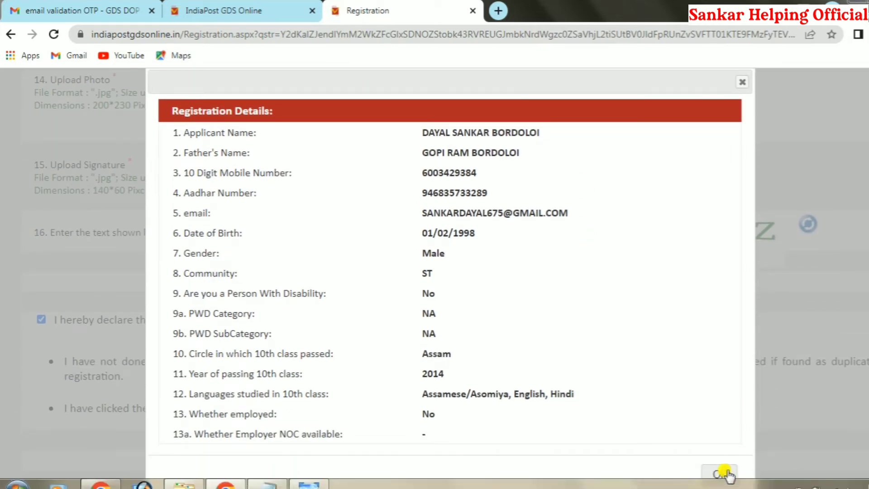
pyautogui.click(725, 473)
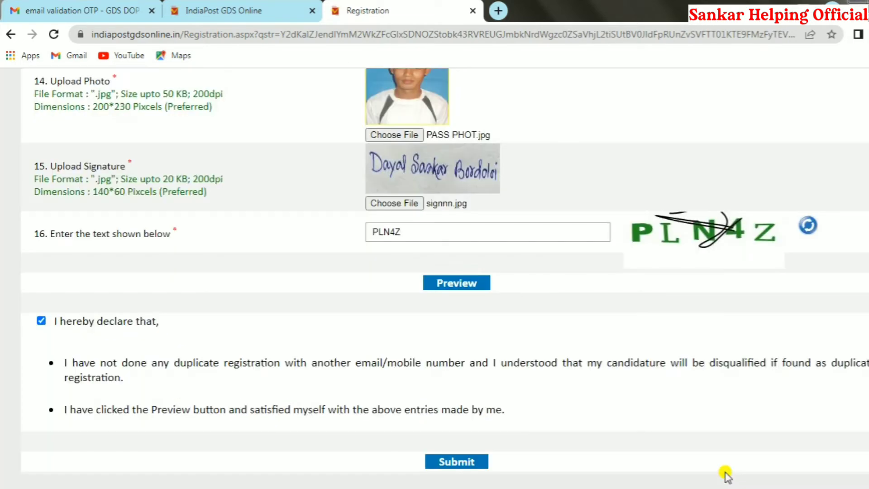
pyautogui.click(471, 462)
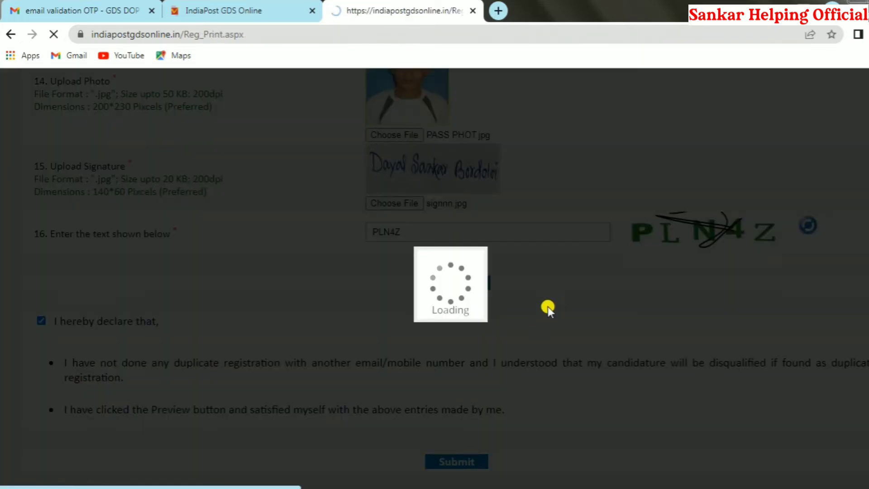
# Scroll through the Registration Print page showing the registration number and eligible circles.
pyautogui.scroll(-4, 777, 304)
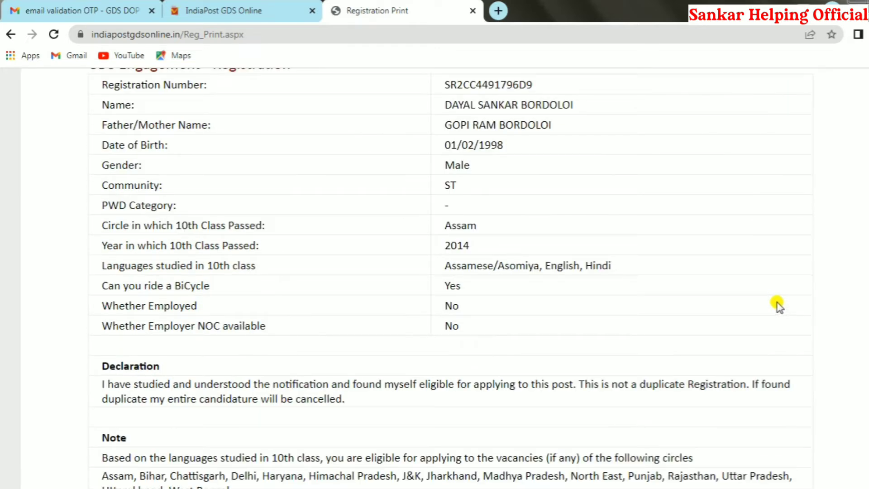
pyautogui.scroll(-4, 777, 305)
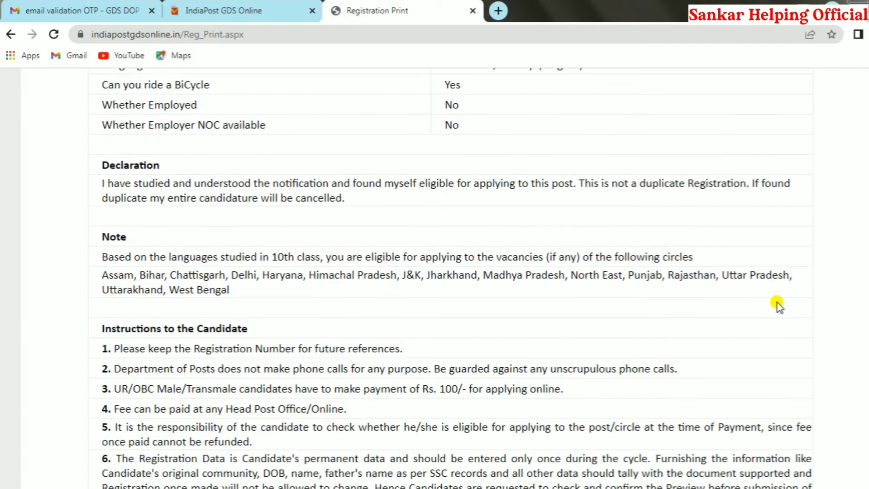
pyautogui.scroll(-3, 777, 305)
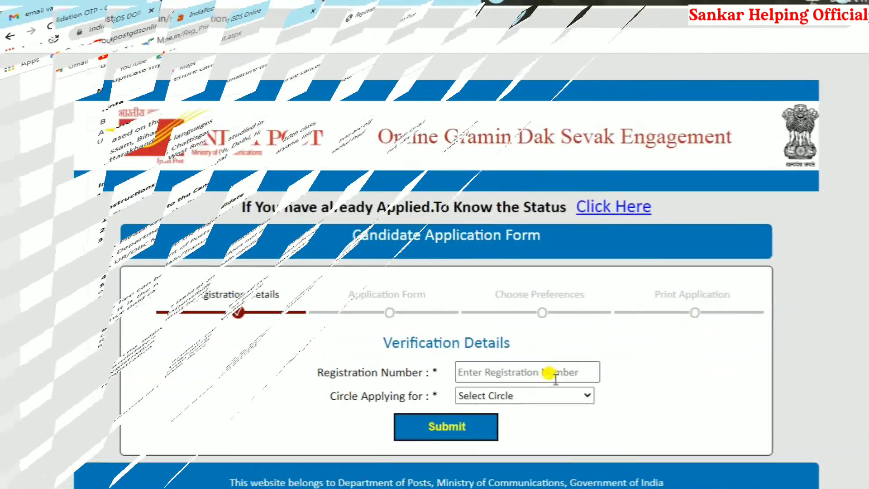
# Paste the new registration number, choose Assam as the circle, and request the OTP.
pyautogui.rightClick(553, 375)
pyautogui.click(586, 270)
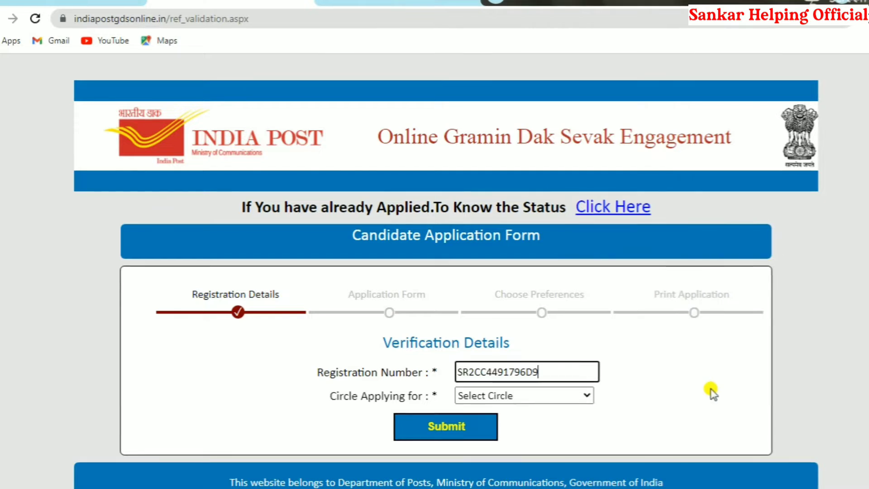
pyautogui.click(532, 397)
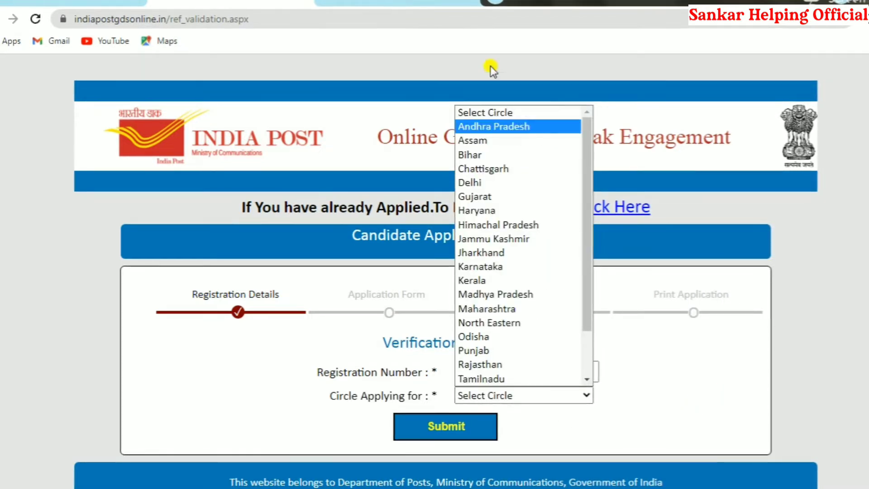
pyautogui.click(474, 139)
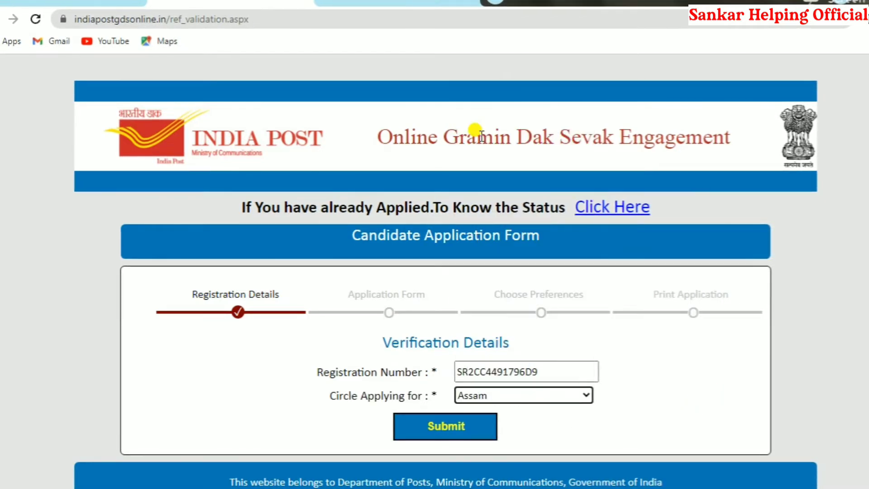
pyautogui.click(466, 431)
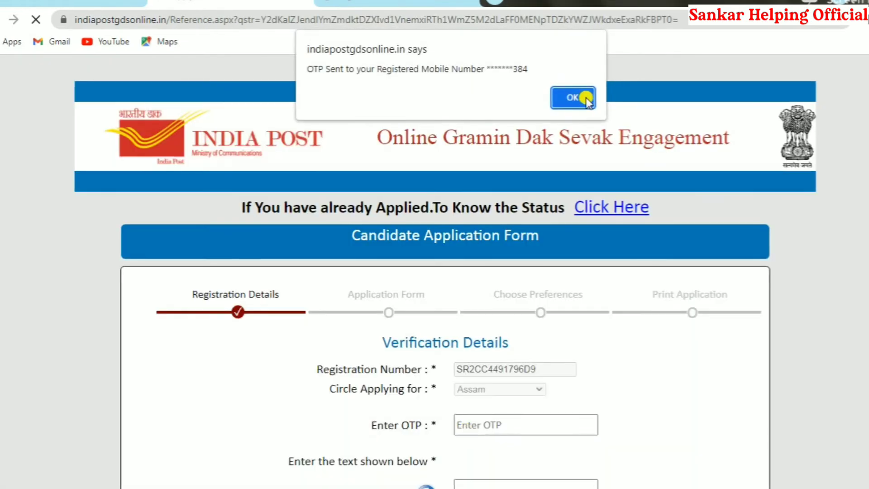
pyautogui.click(573, 98)
pyautogui.scroll(-2, 594, 271)
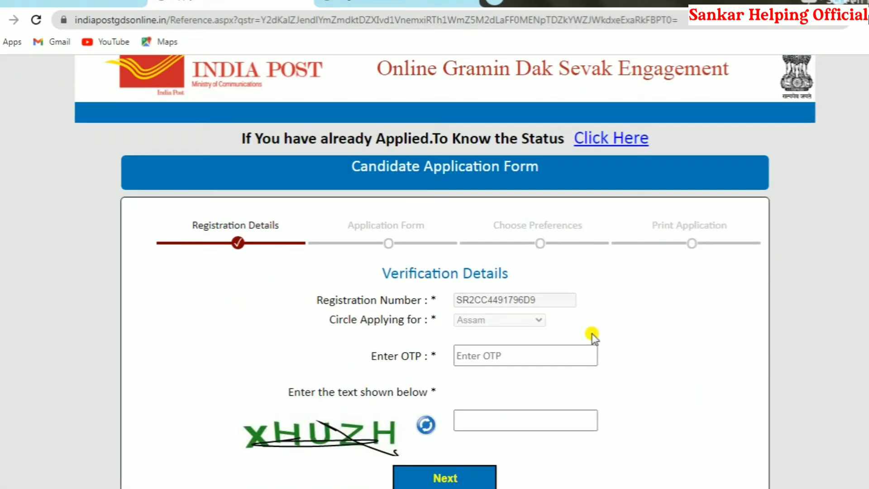
pyautogui.click(525, 358)
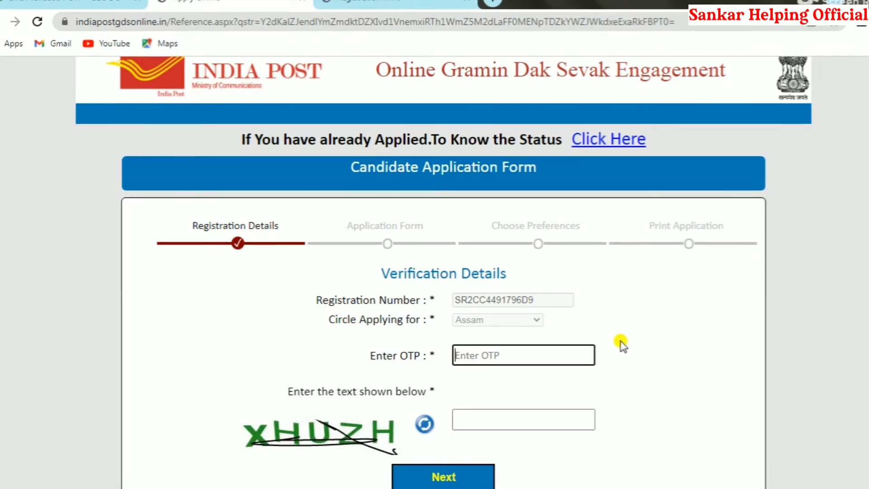
# Enter the received OTP and the captcha text, then continue to the application form.
pyautogui.press('Tab')
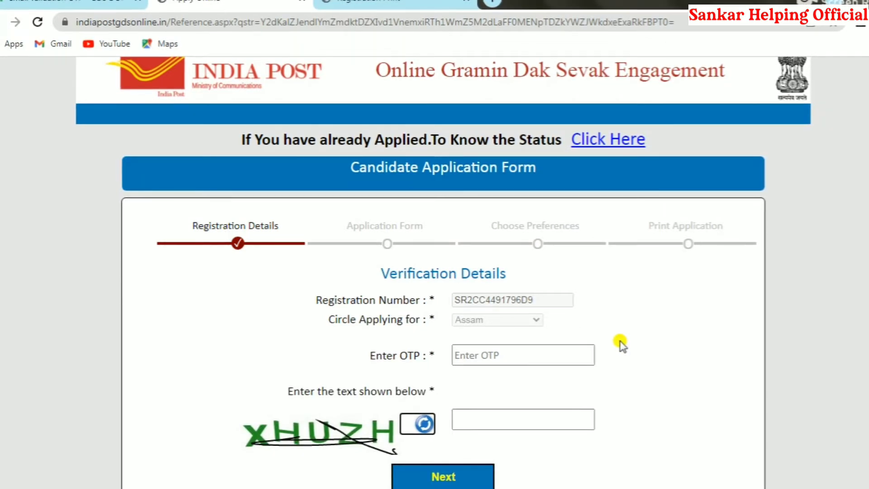
pyautogui.click(492, 348)
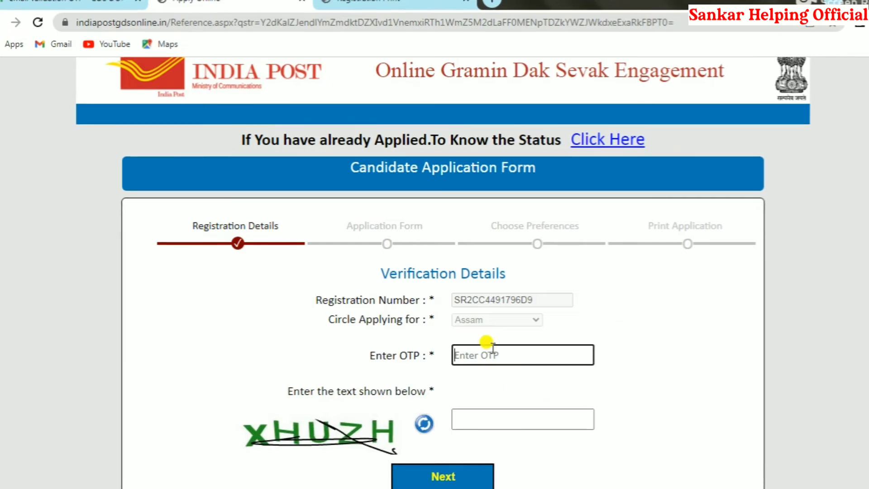
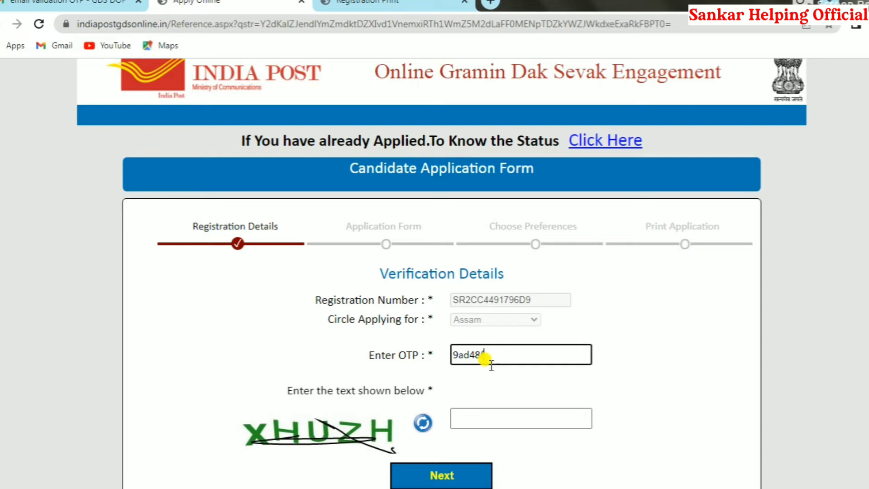
pyautogui.click(495, 419)
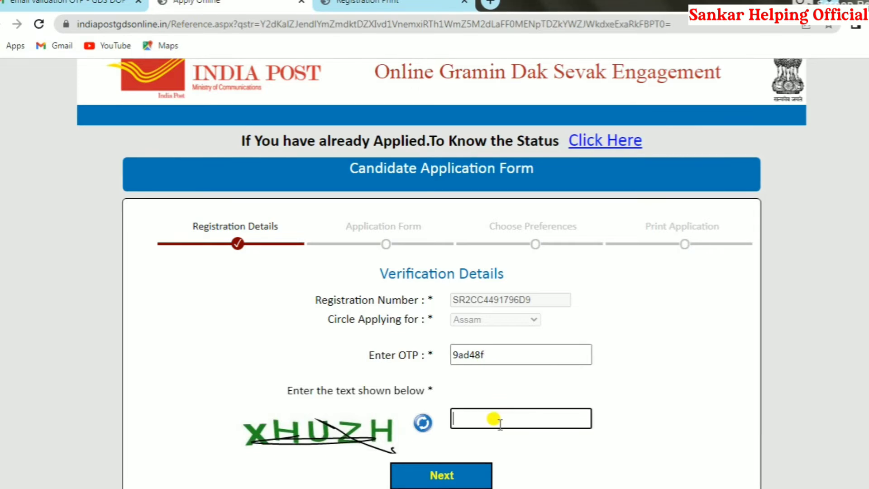
pyautogui.write('XH')
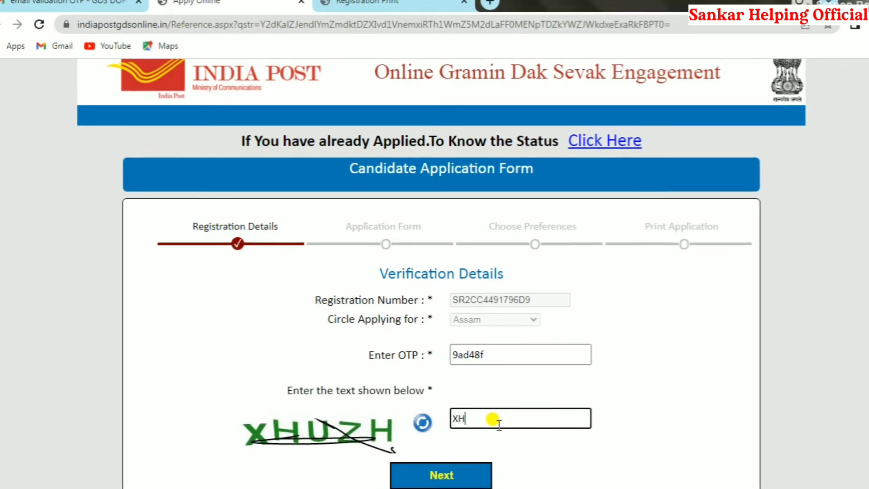
pyautogui.write('U')
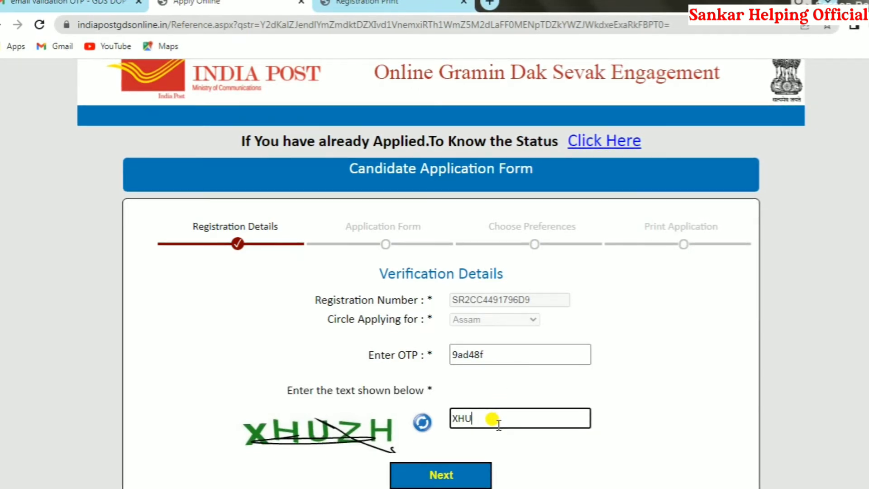
pyautogui.write('ZH')
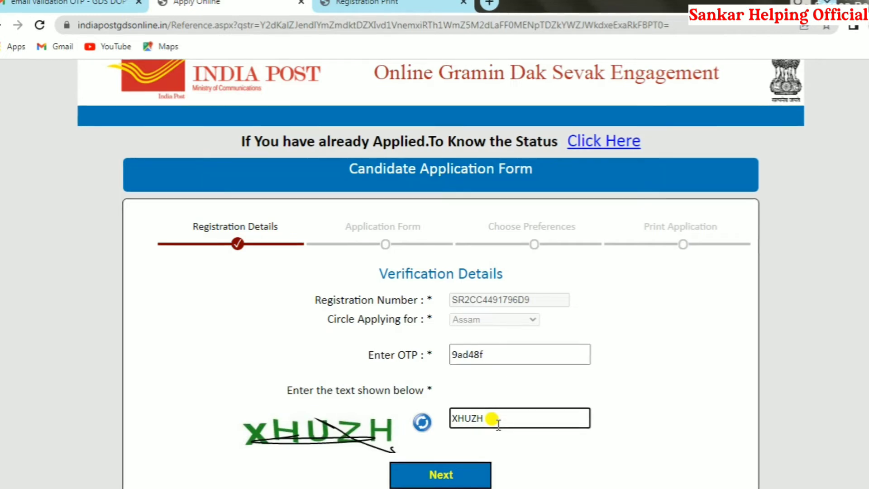
pyautogui.click(464, 477)
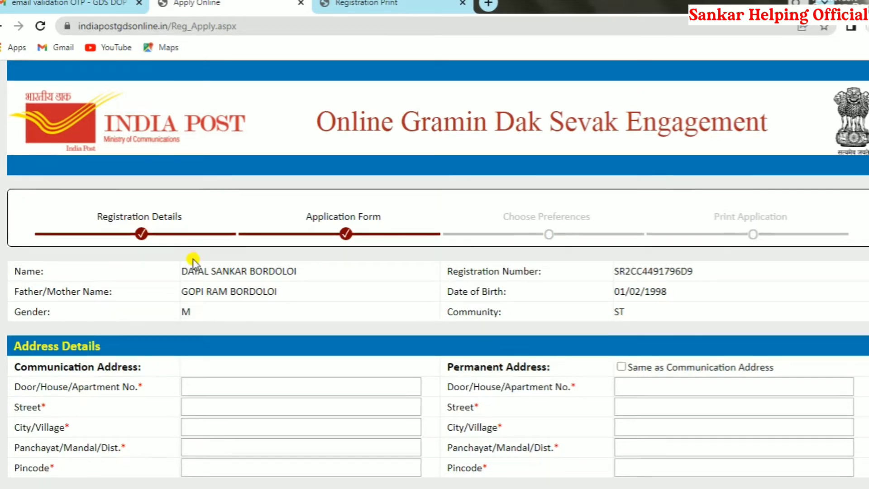
# Enter the communication address house number, street and city/village.
pyautogui.scroll(-4, 550, 294)
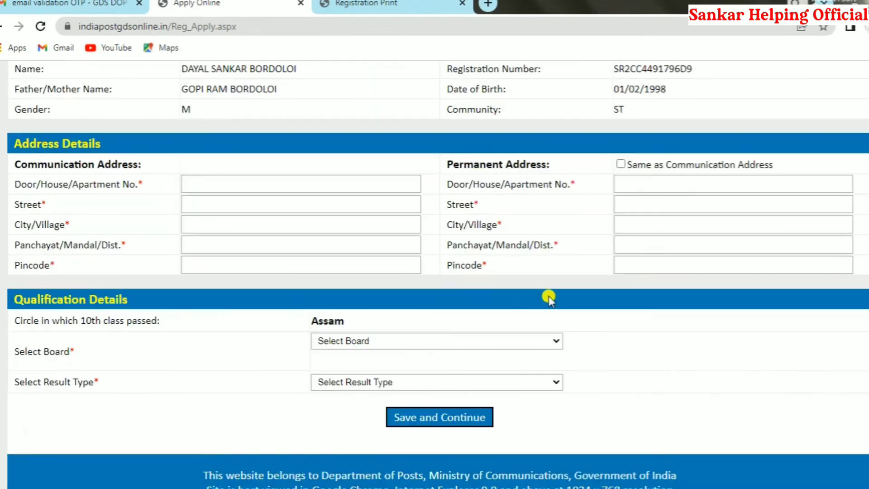
pyautogui.click(257, 182)
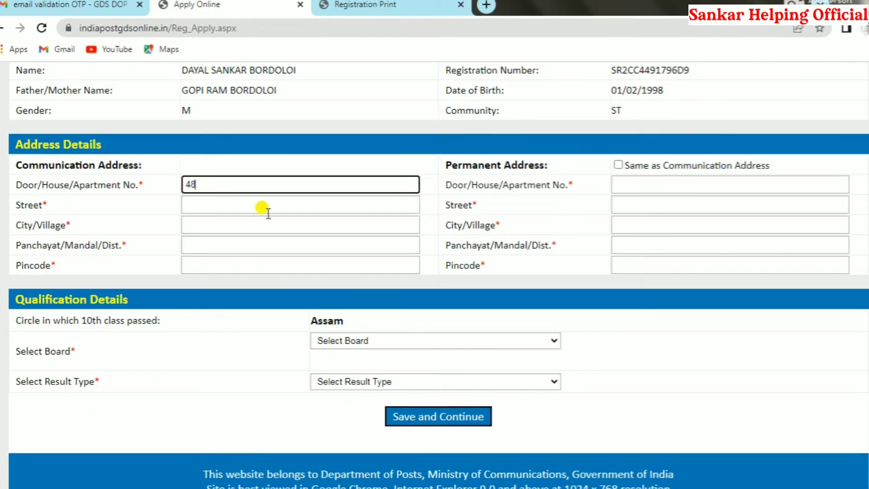
pyautogui.click(261, 204)
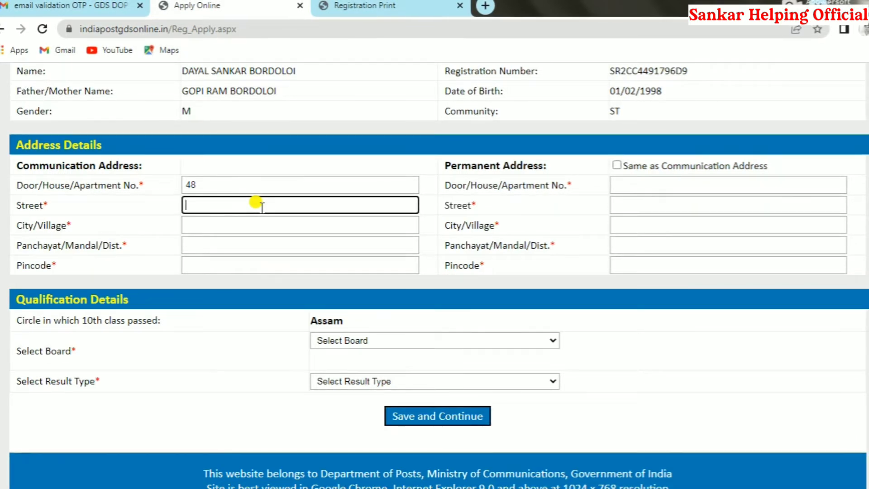
pyautogui.write('BARAP')
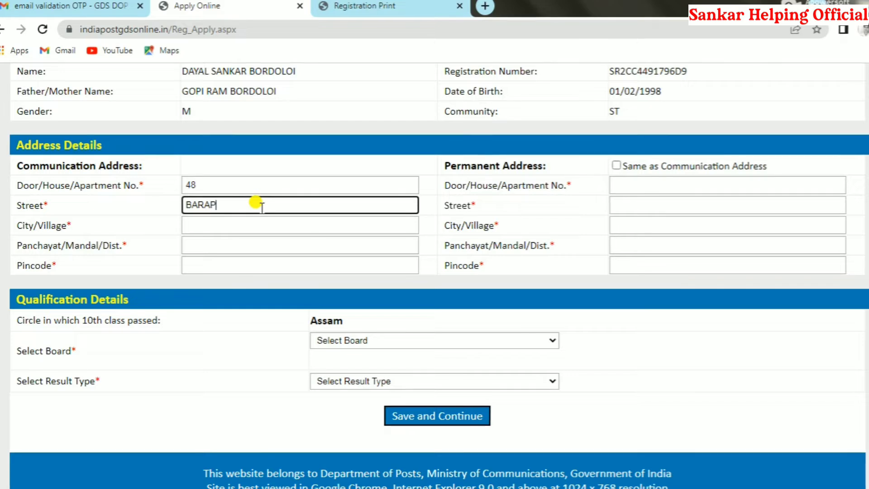
pyautogui.write('UJIA')
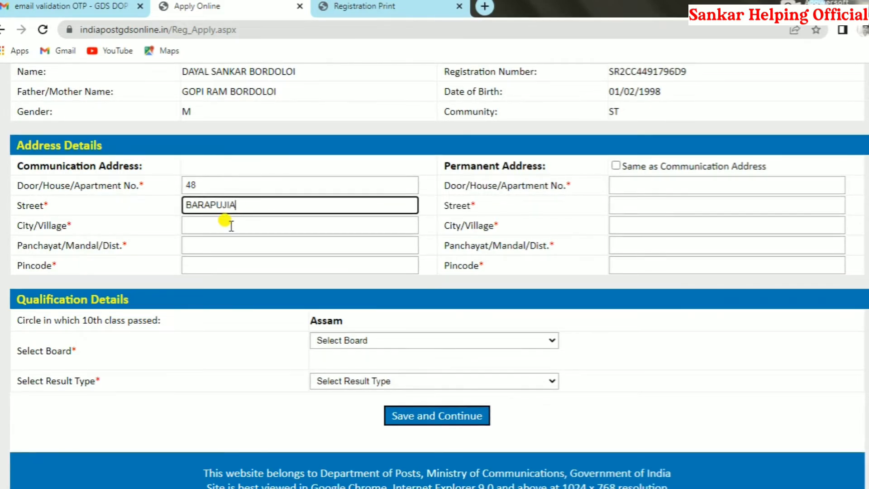
pyautogui.click(225, 222)
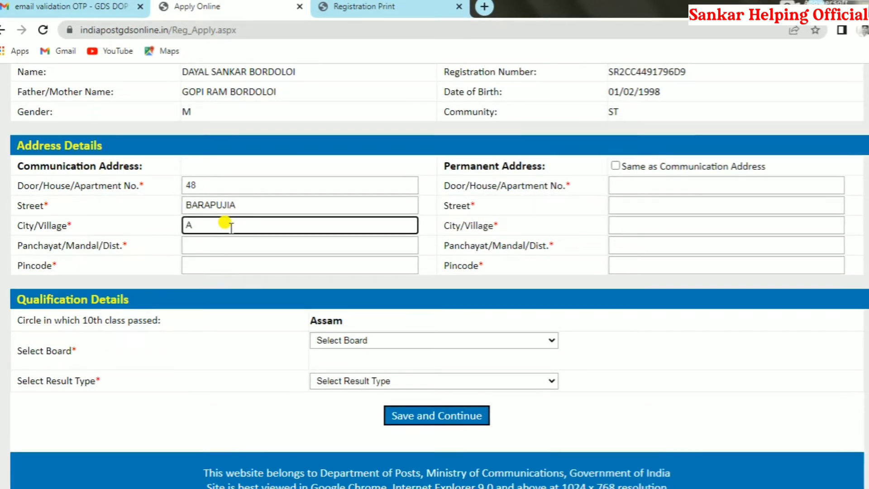
pyautogui.write('Amar')
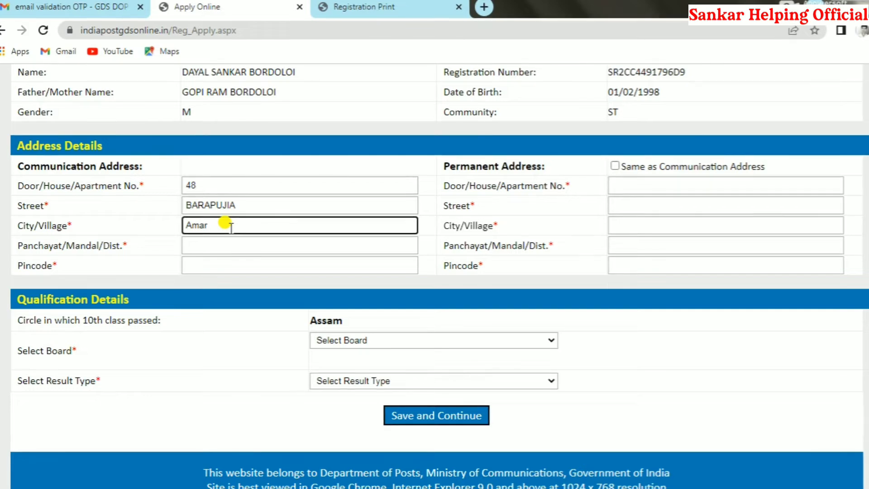
pyautogui.write('wati')
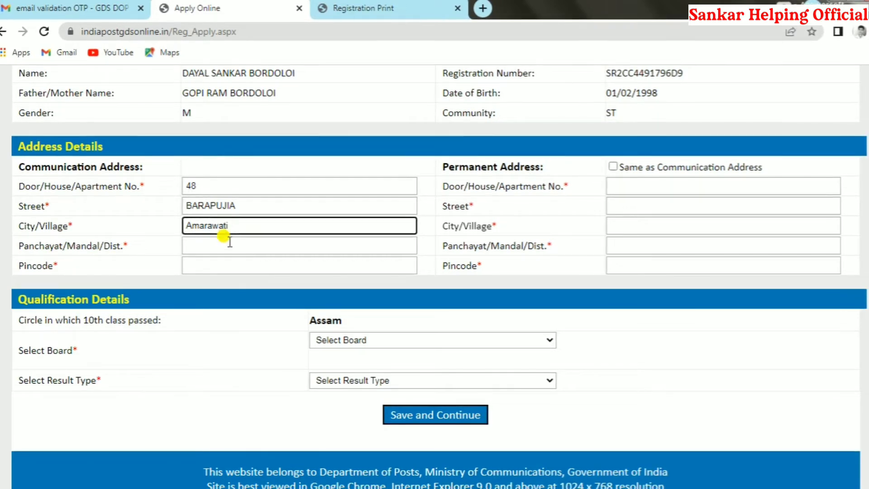
# Fill the panchayat/district and pincode, dismiss the missing-fields warning, and correct the panchayat entry.
pyautogui.click(224, 245)
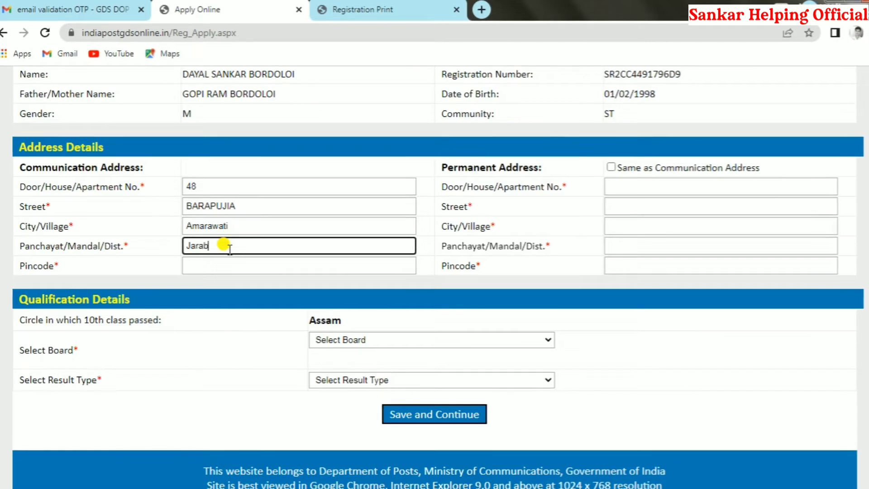
pyautogui.write('ari')
pyautogui.press('Return')
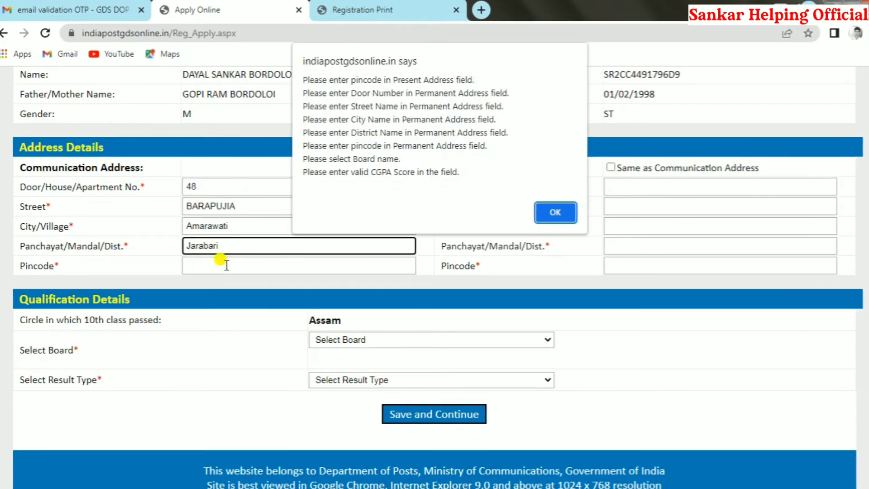
pyautogui.click(550, 211)
pyautogui.click(223, 264)
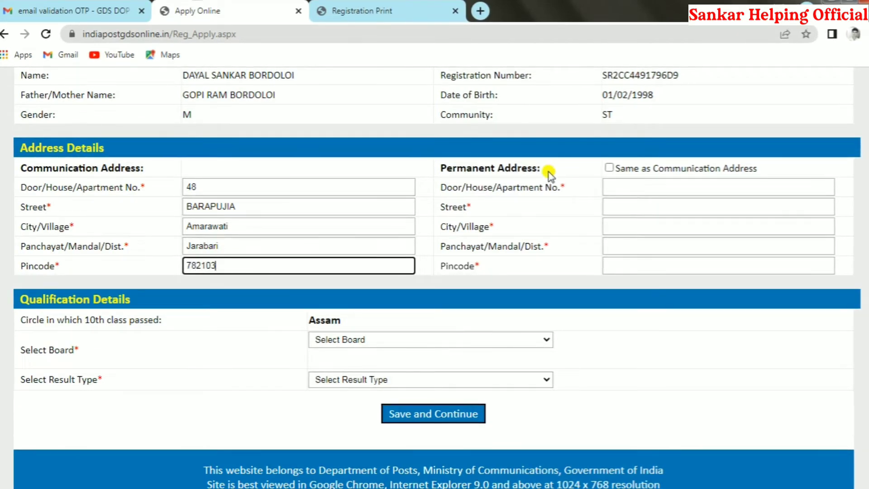
pyautogui.click(210, 186)
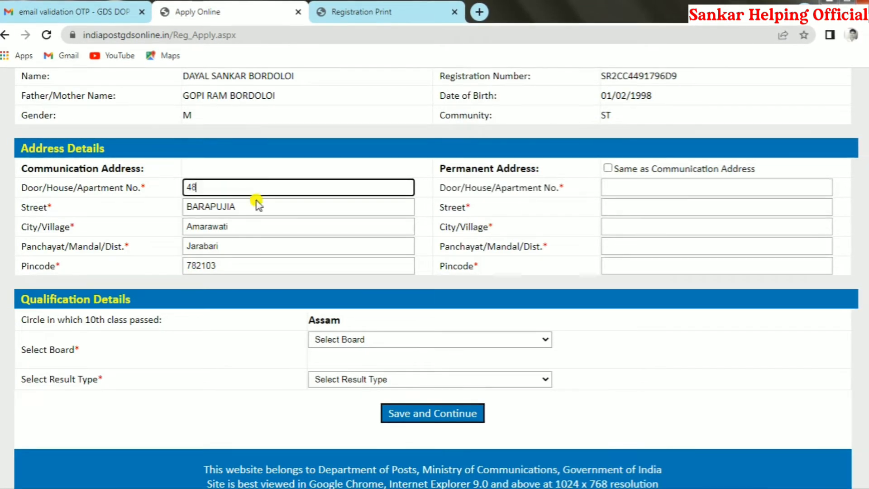
pyautogui.click(242, 226)
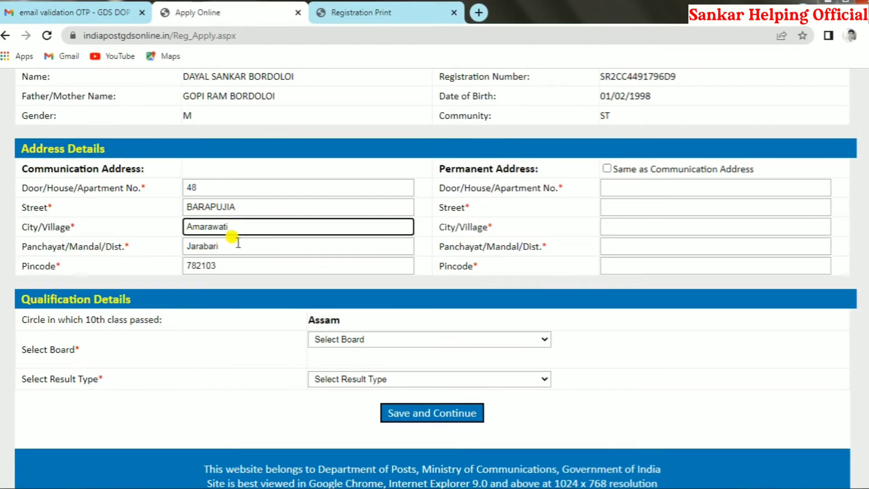
pyautogui.click(235, 245)
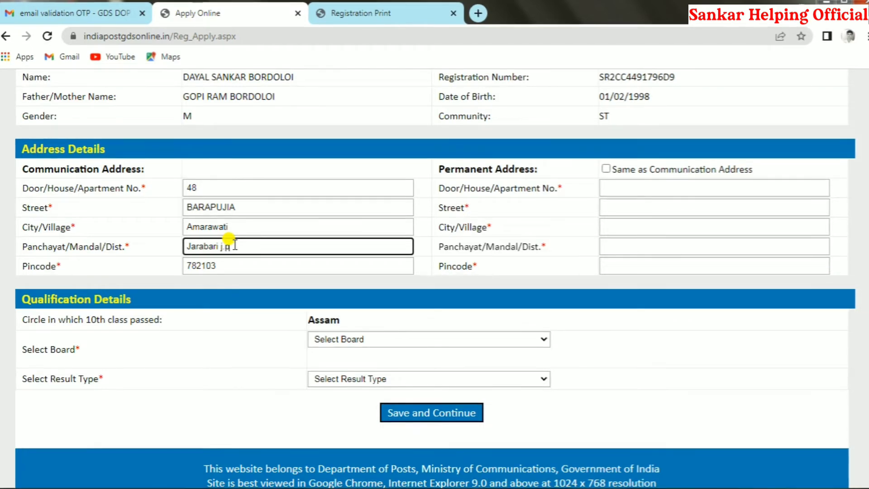
pyautogui.press('BackSpace')
pyautogui.press('BackSpace')
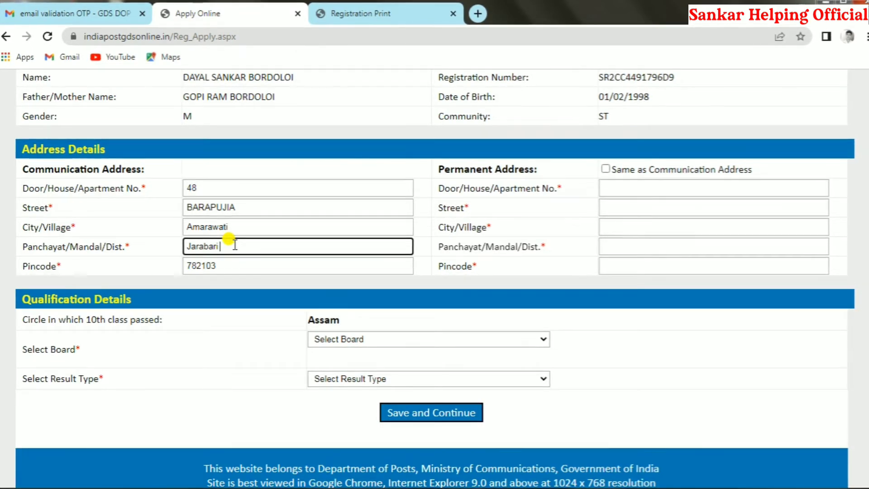
pyautogui.write('H')
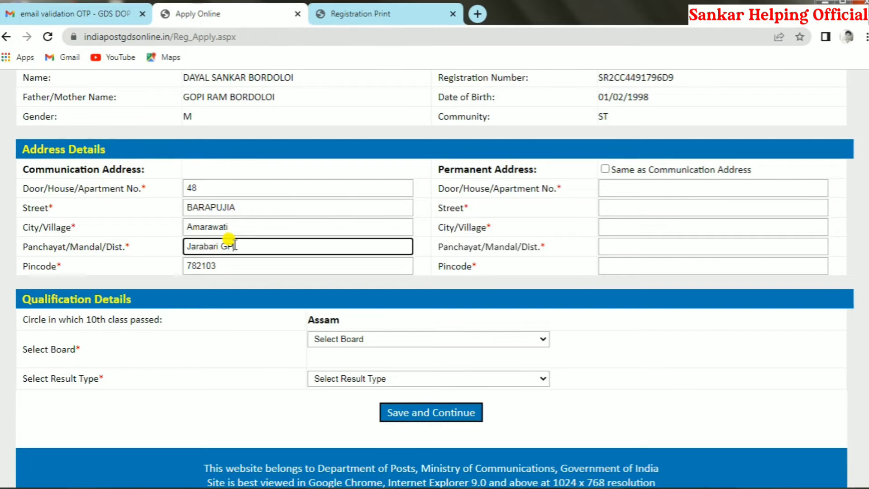
# Copy the address to permanent, then set board to Assam HSLC 600 Marks Pattern with MIL, result type Marks.
pyautogui.click(605, 169)
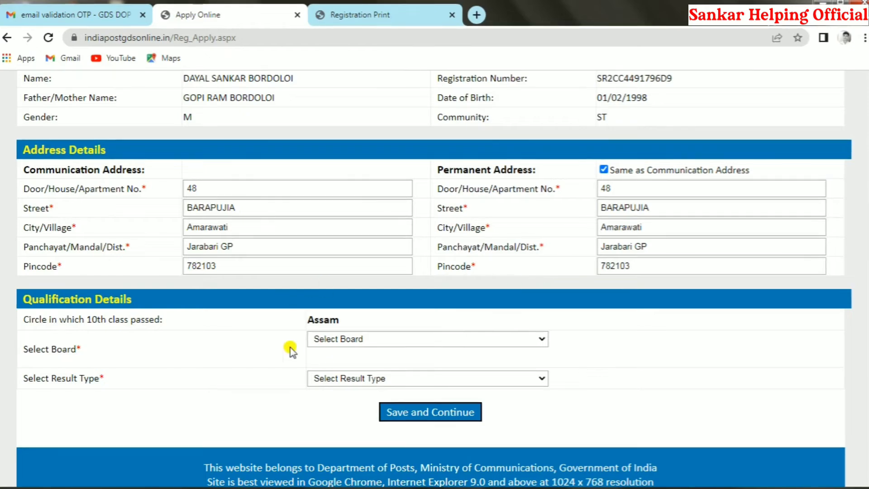
pyautogui.click(324, 338)
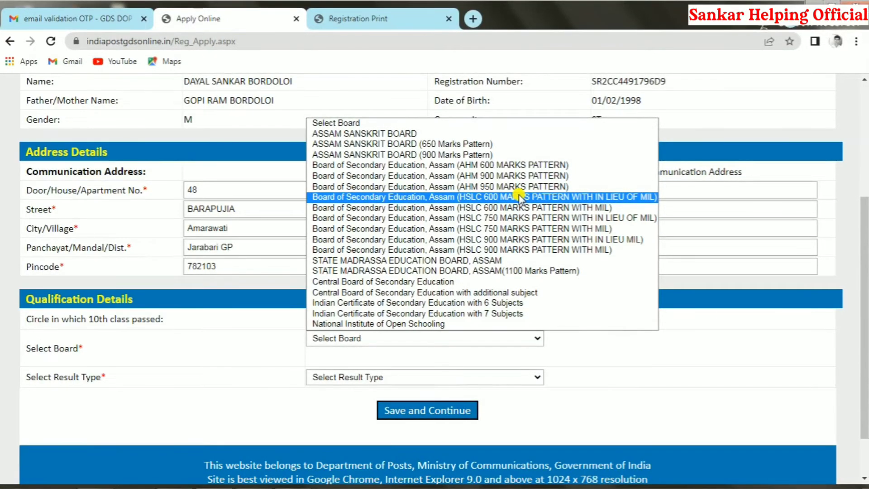
pyautogui.click(521, 207)
pyautogui.click(448, 316)
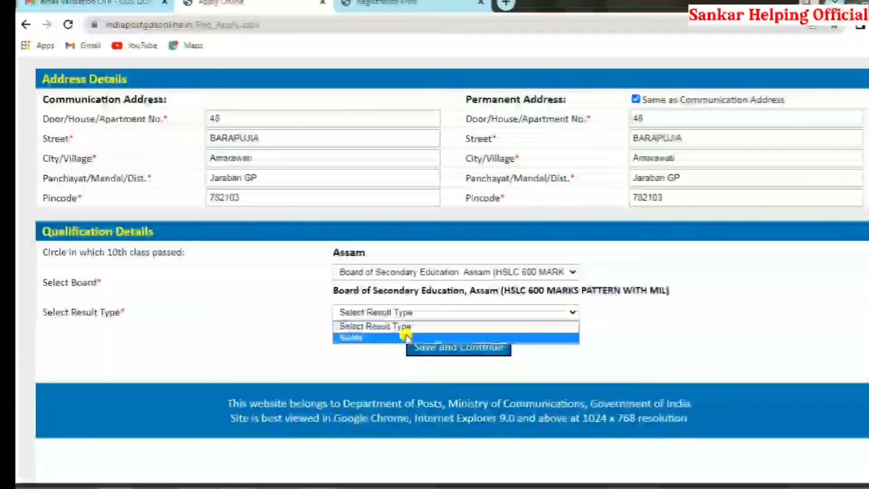
pyautogui.click(405, 336)
pyautogui.scroll(-1, 563, 309)
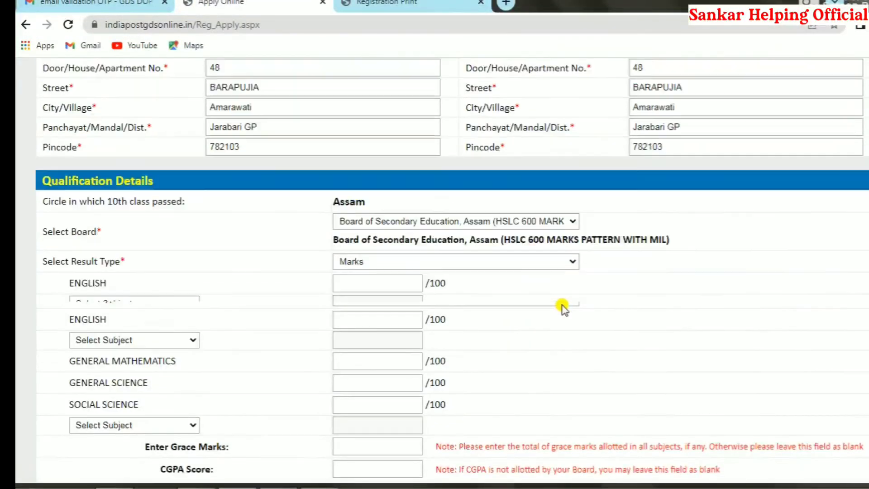
# Enter ENGLISH marks 53, choose MIL-ASSAMESE as the language subject and give it 70.
pyautogui.scroll(-2, 562, 308)
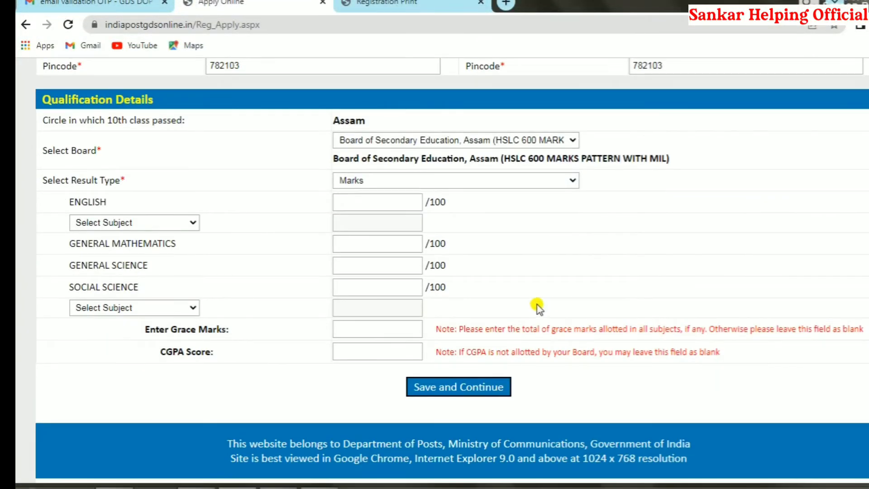
pyautogui.click(370, 199)
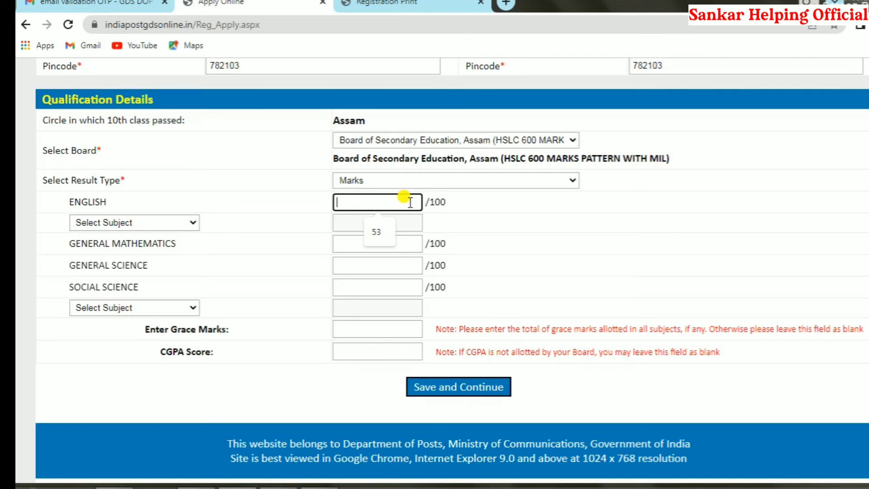
pyautogui.click(388, 237)
pyautogui.click(137, 222)
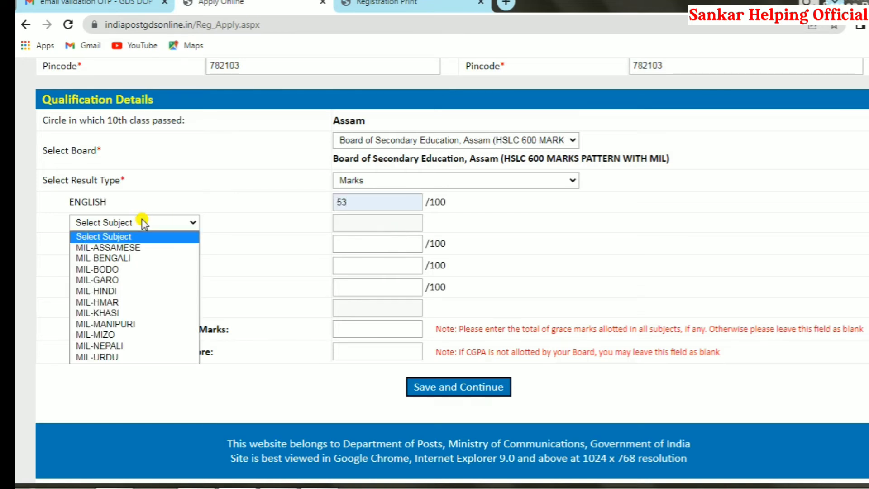
pyautogui.click(139, 247)
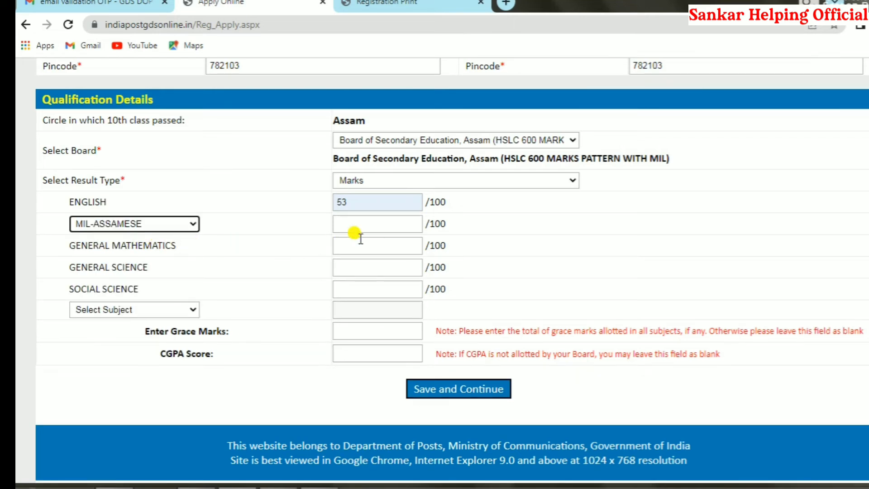
pyautogui.click(370, 224)
pyautogui.write('70')
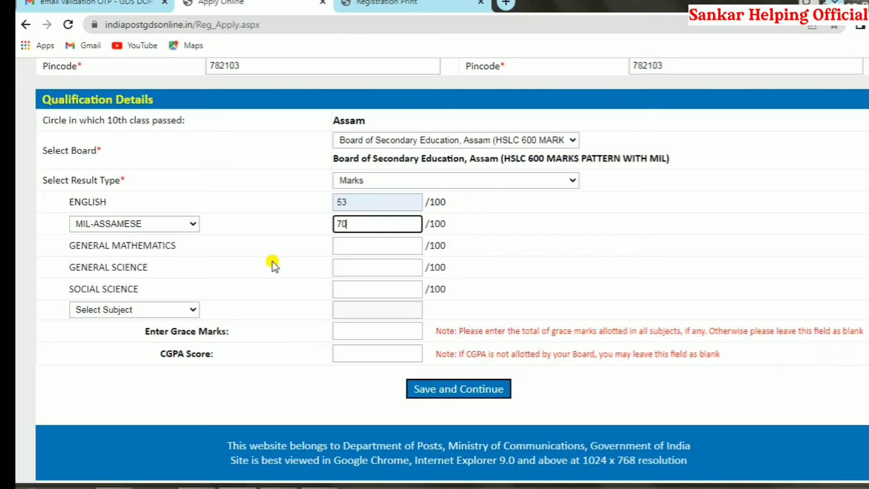
# Enter Mathematics 38, Science 50, Social Science 60, ELECTIVE-HINDI 92, and save the marks.
pyautogui.click(351, 246)
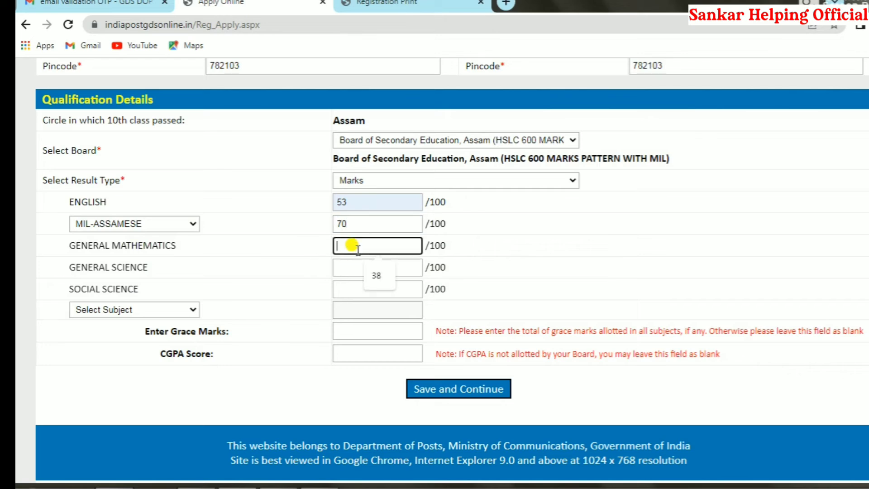
pyautogui.write('38')
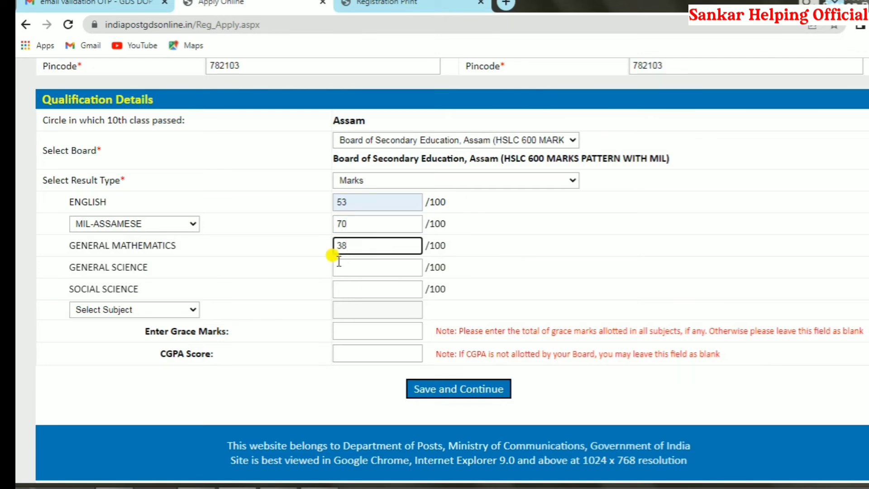
pyautogui.click(351, 264)
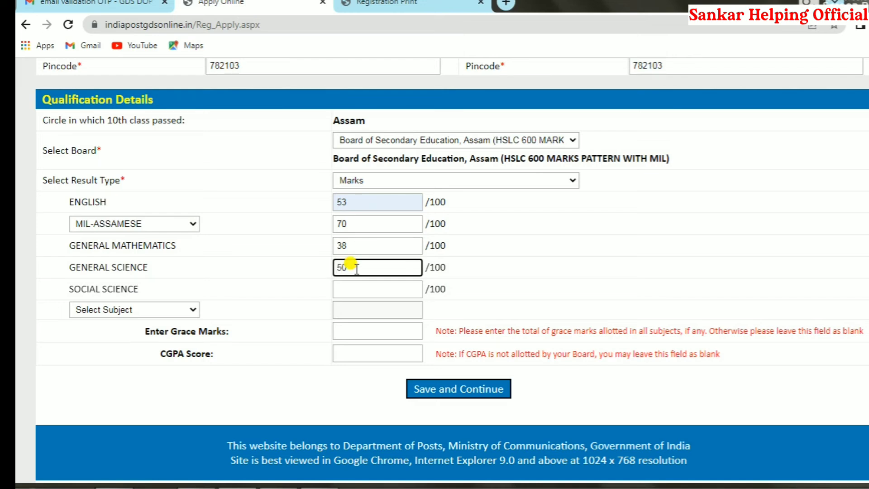
pyautogui.click(349, 290)
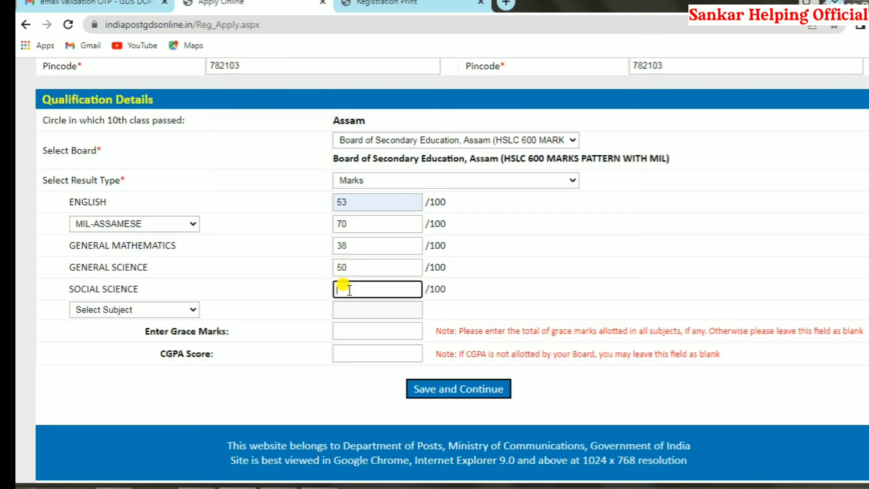
pyautogui.write('60')
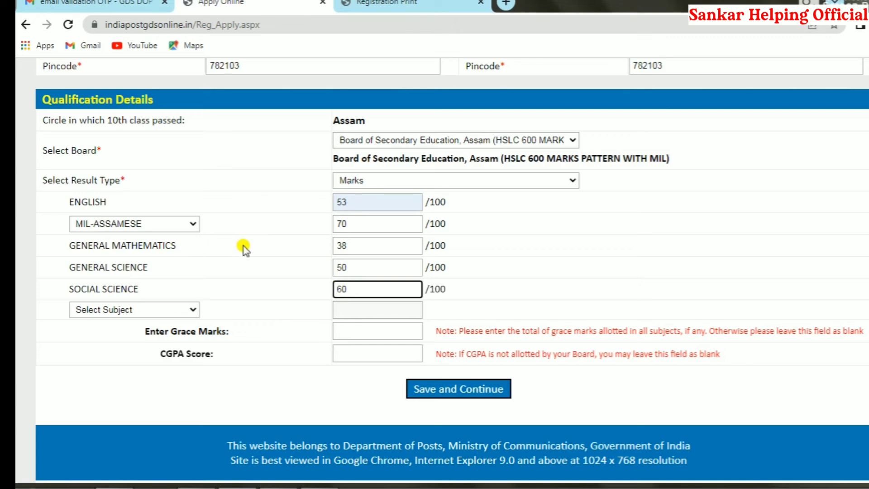
pyautogui.click(194, 309)
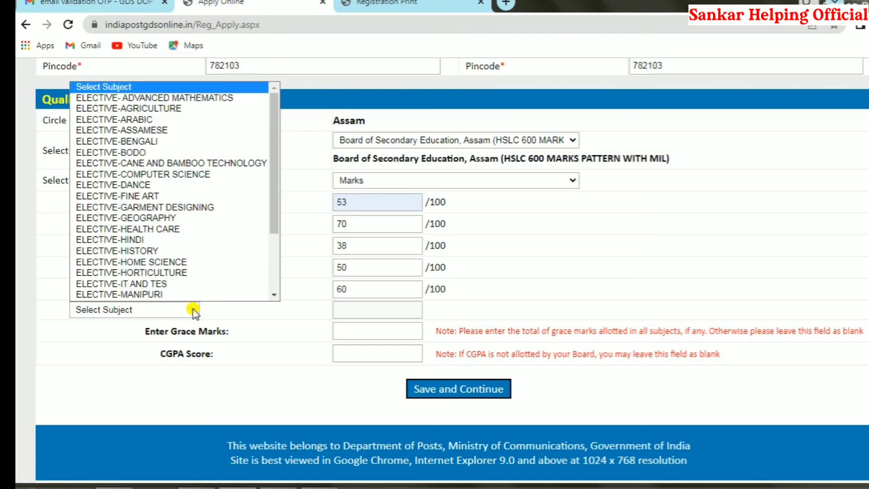
pyautogui.click(163, 240)
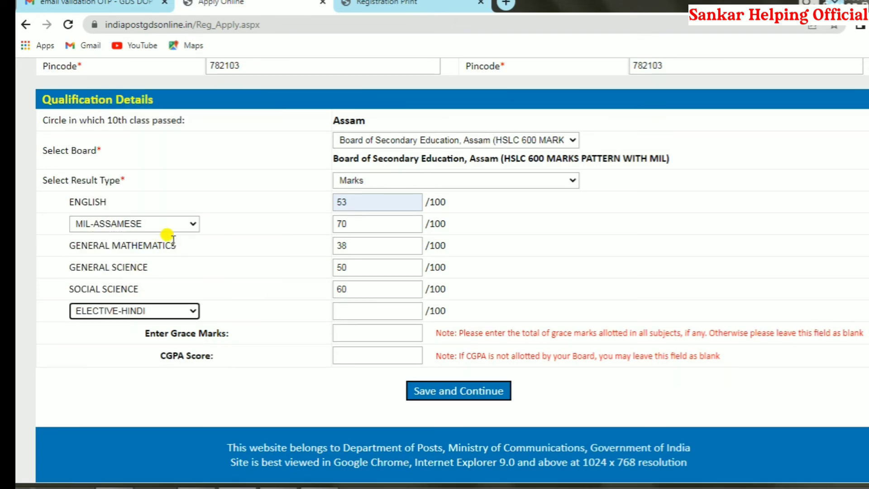
pyautogui.click(390, 311)
pyautogui.write('92')
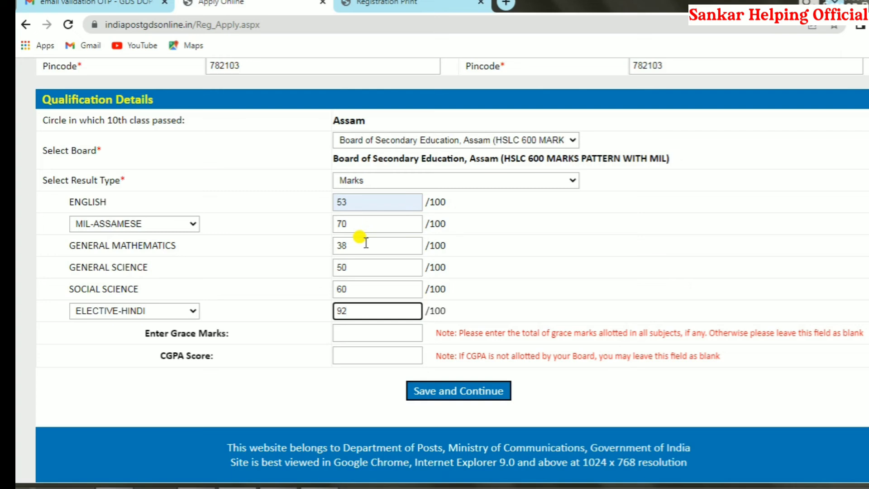
pyautogui.click(450, 386)
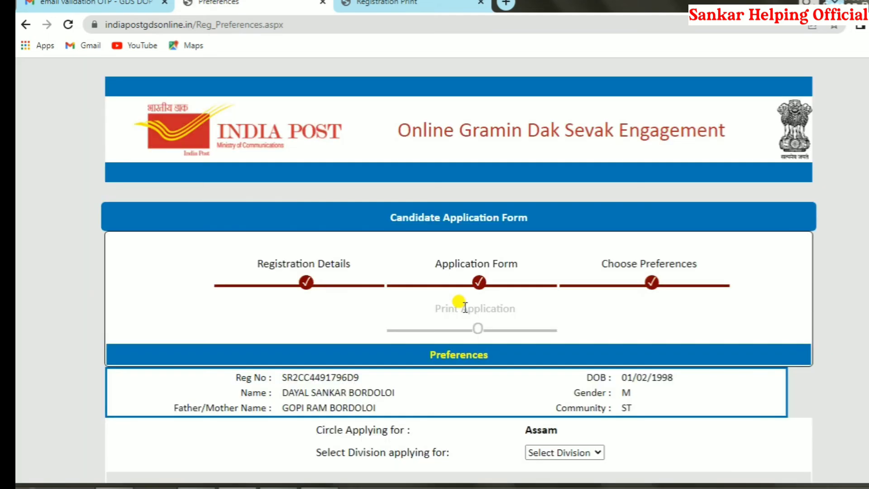
# Choose the Nagaon division, submit via Save & Print, and acknowledge the success alert.
pyautogui.scroll(-3, 684, 294)
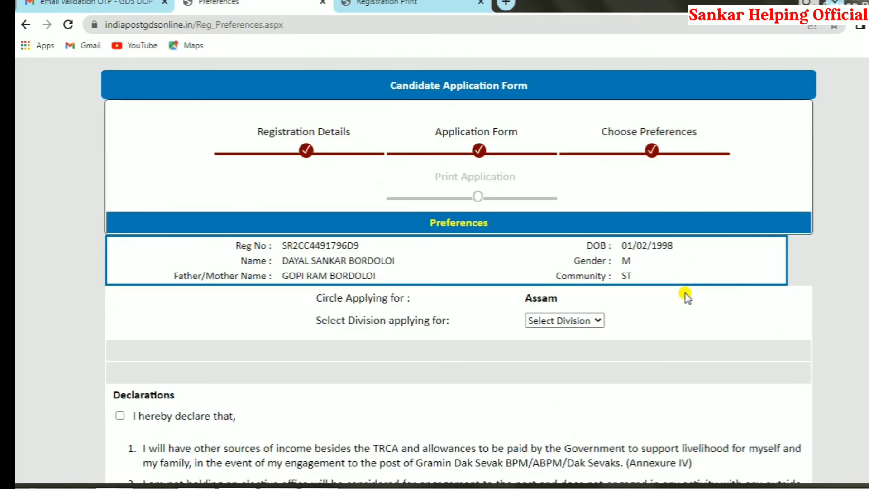
pyautogui.click(596, 320)
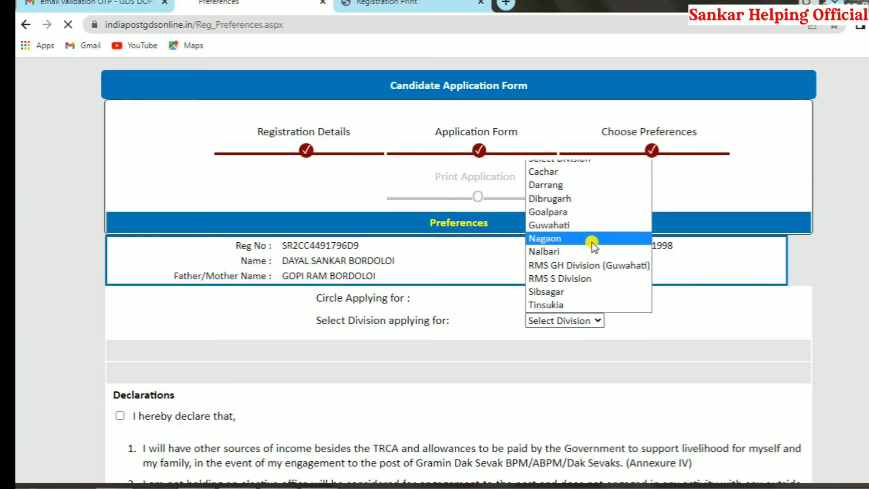
pyautogui.click(591, 240)
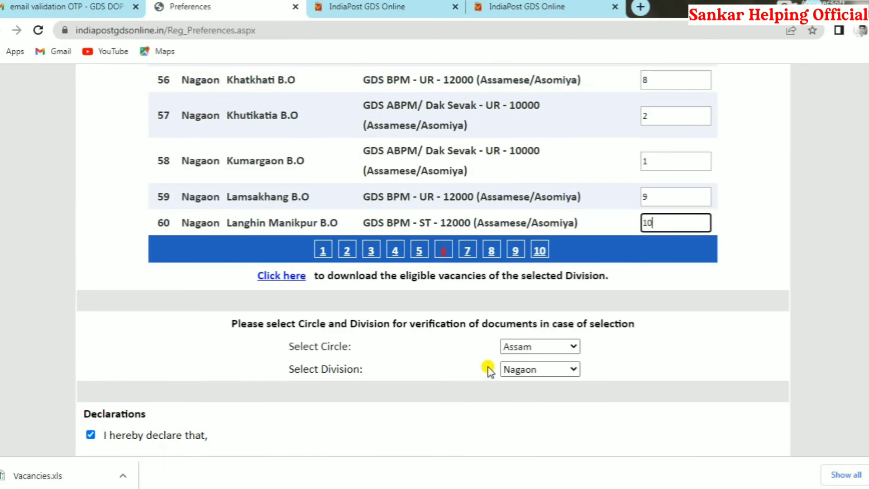
pyautogui.scroll(-7, 414, 374)
pyautogui.click(428, 414)
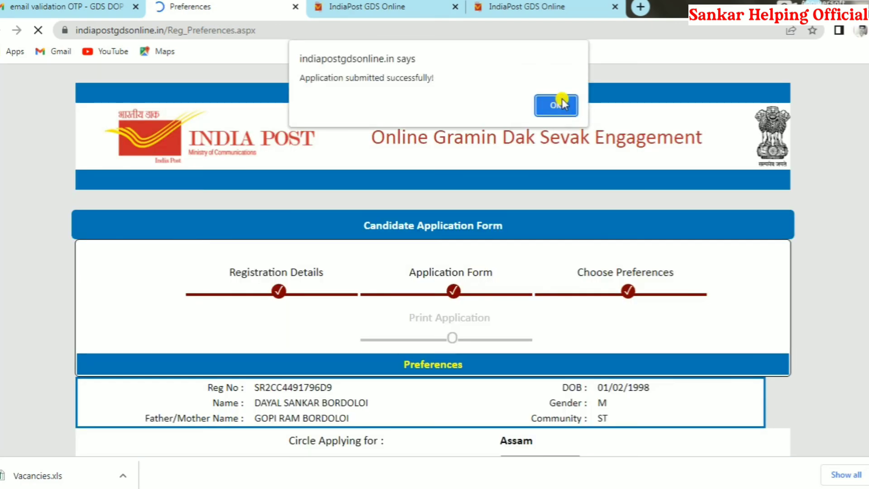
pyautogui.click(560, 102)
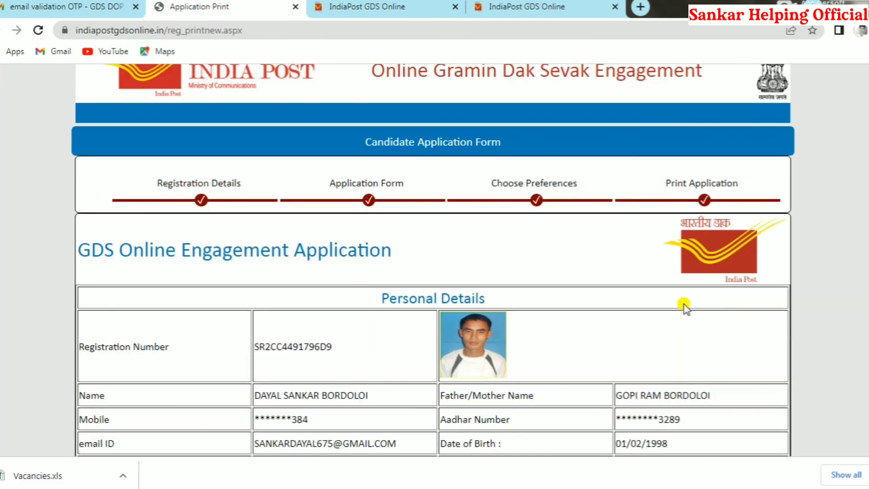
# Review the Application Print page listing the ten Assam posts and send it to print.
pyautogui.scroll(-3, 684, 304)
pyautogui.scroll(-5, 706, 306)
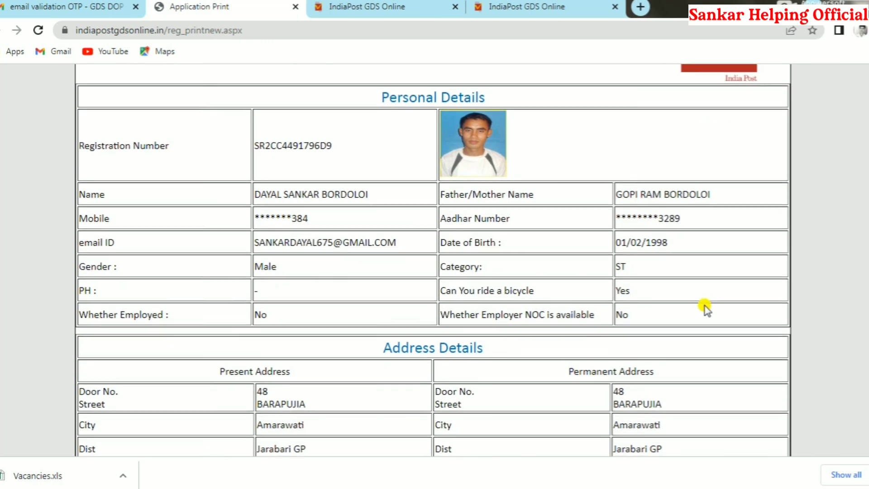
pyautogui.scroll(-3, 706, 307)
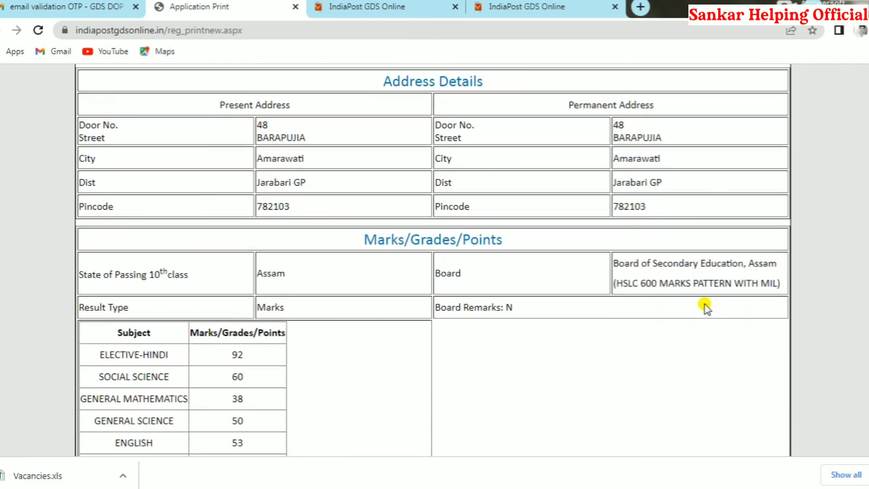
pyautogui.scroll(-6, 706, 307)
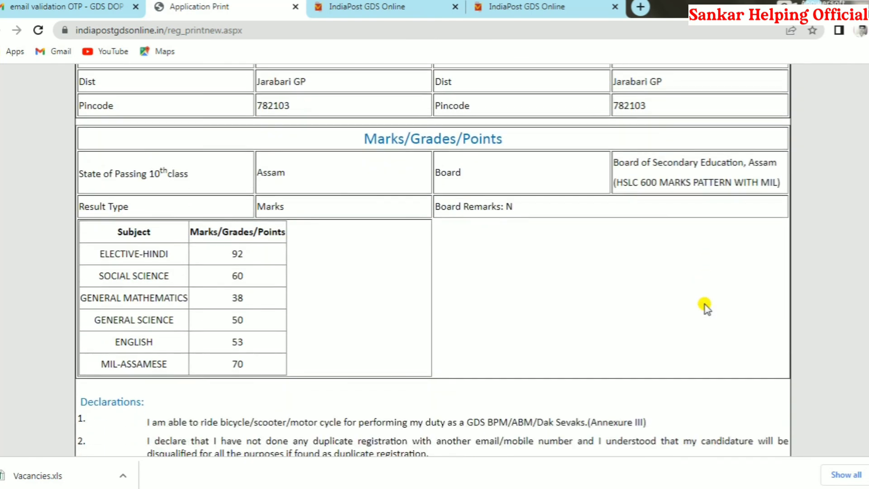
pyautogui.scroll(-10, 706, 307)
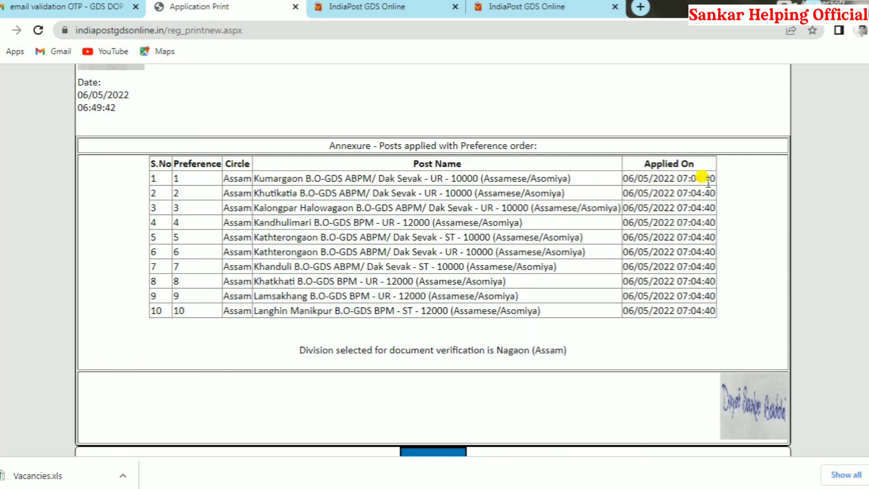
pyautogui.scroll(-2, 600, 376)
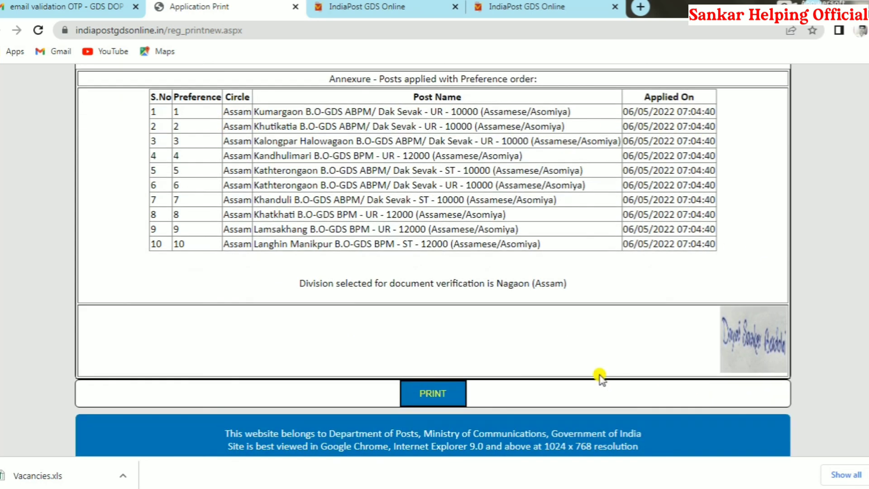
pyautogui.click(439, 395)
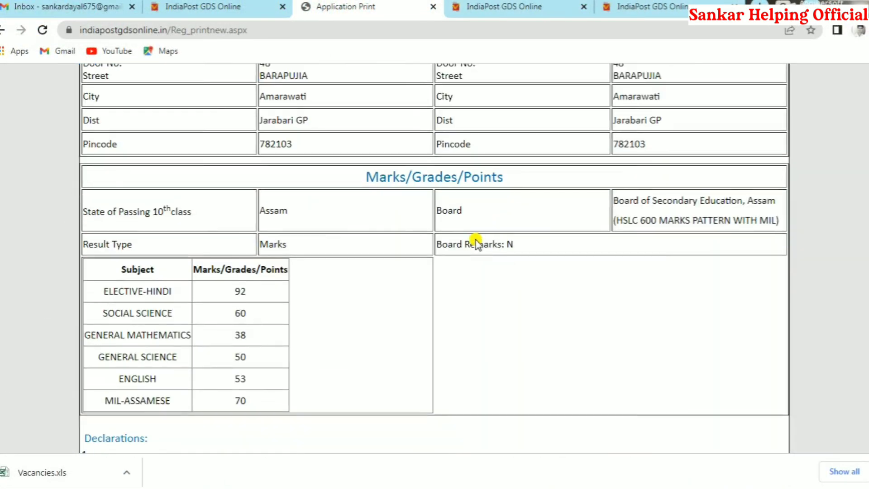
# Open the downloaded Vacancies.xls spreadsheet from the downloads bar.
pyautogui.scroll(-15, 416, 386)
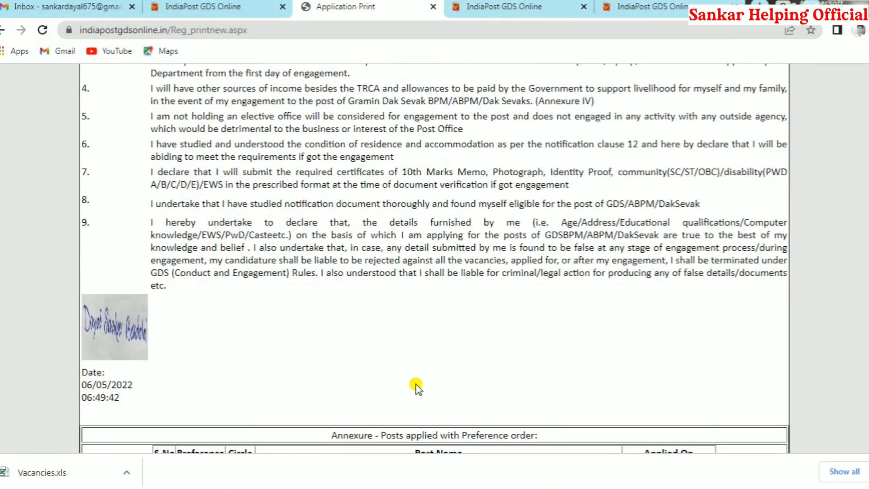
pyautogui.click(22, 472)
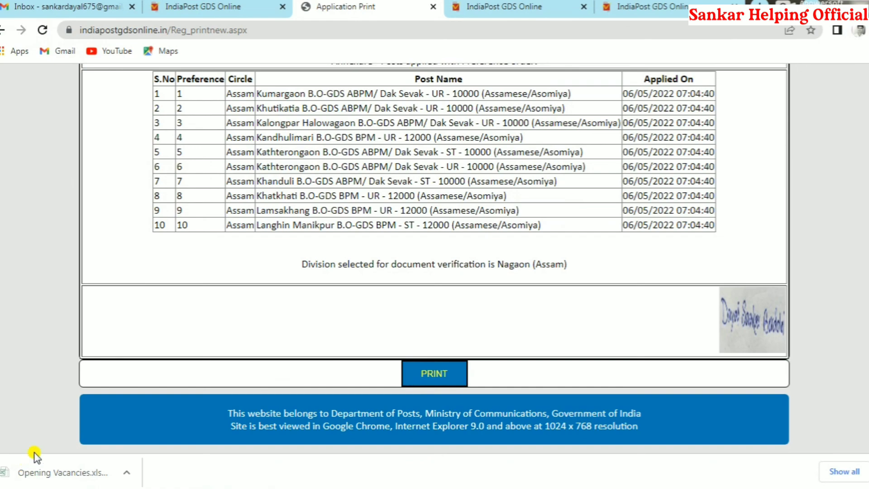
pyautogui.scroll(1, 365, 363)
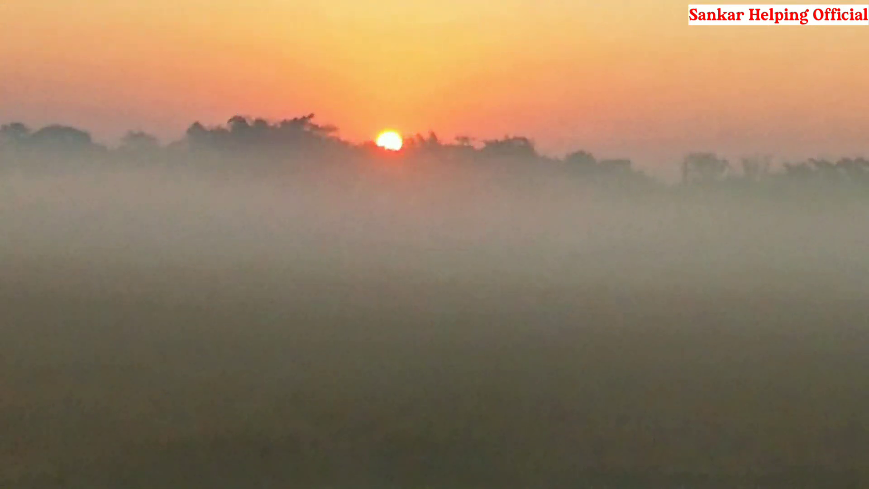